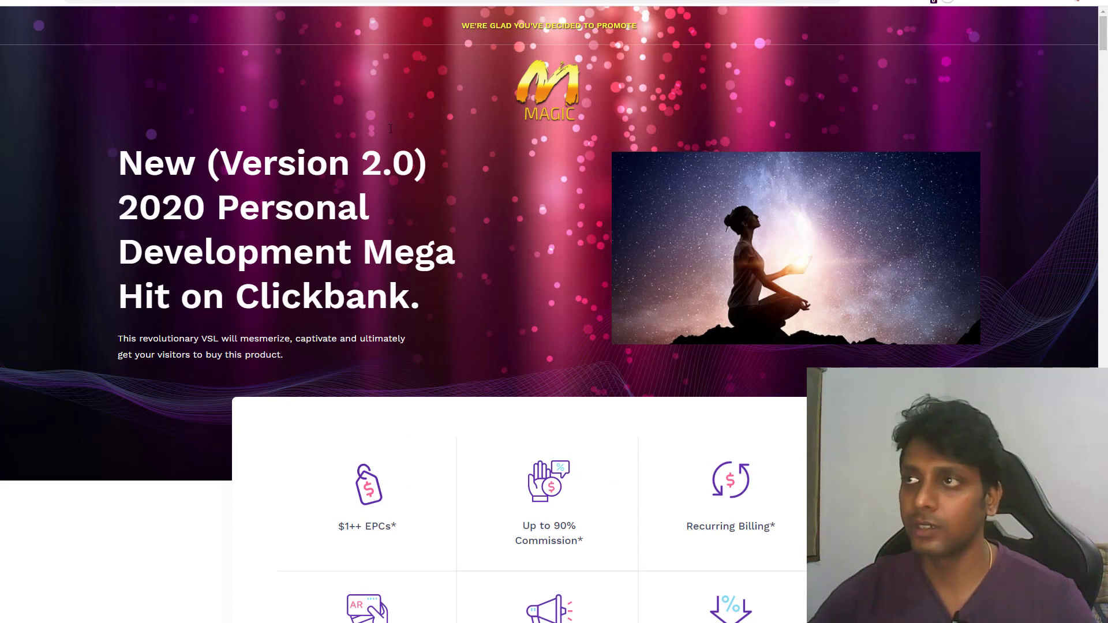
Look over the affiliate resources menu on the Magic promotion page and open the Facebook Ad Kit section
scroll(456, 317, down, 12)
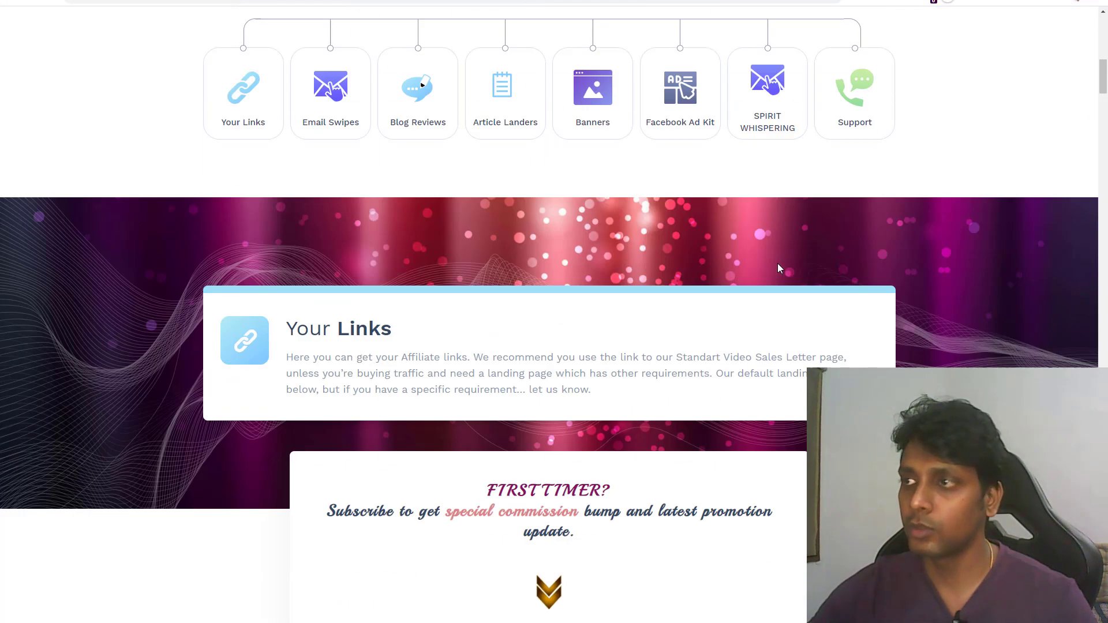
scroll(511, 274, up, 4)
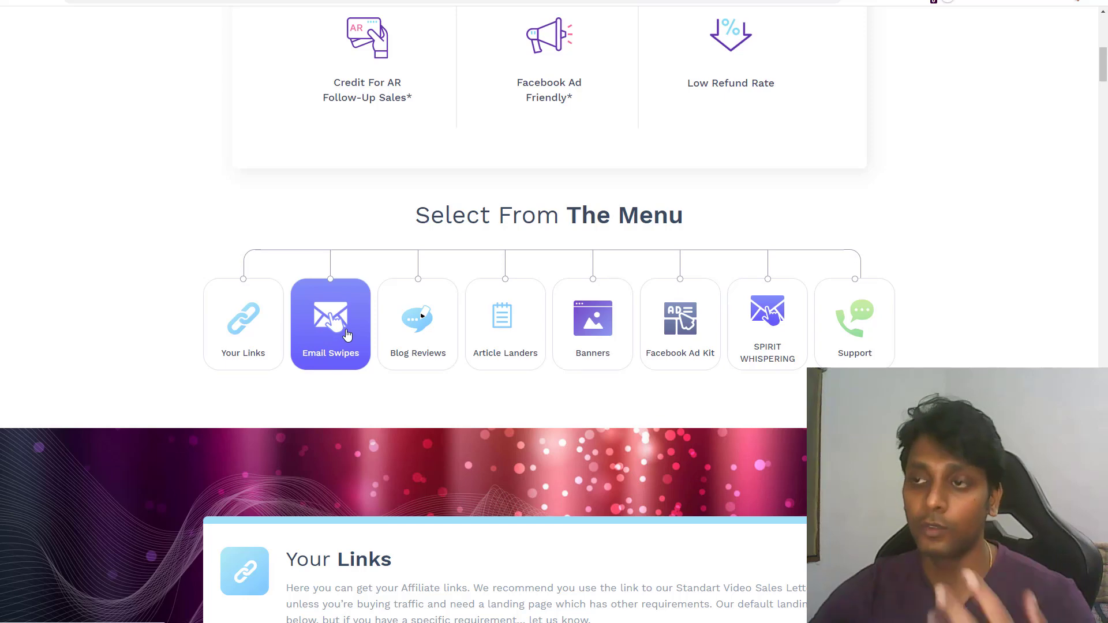
scroll(943, 292, down, 2)
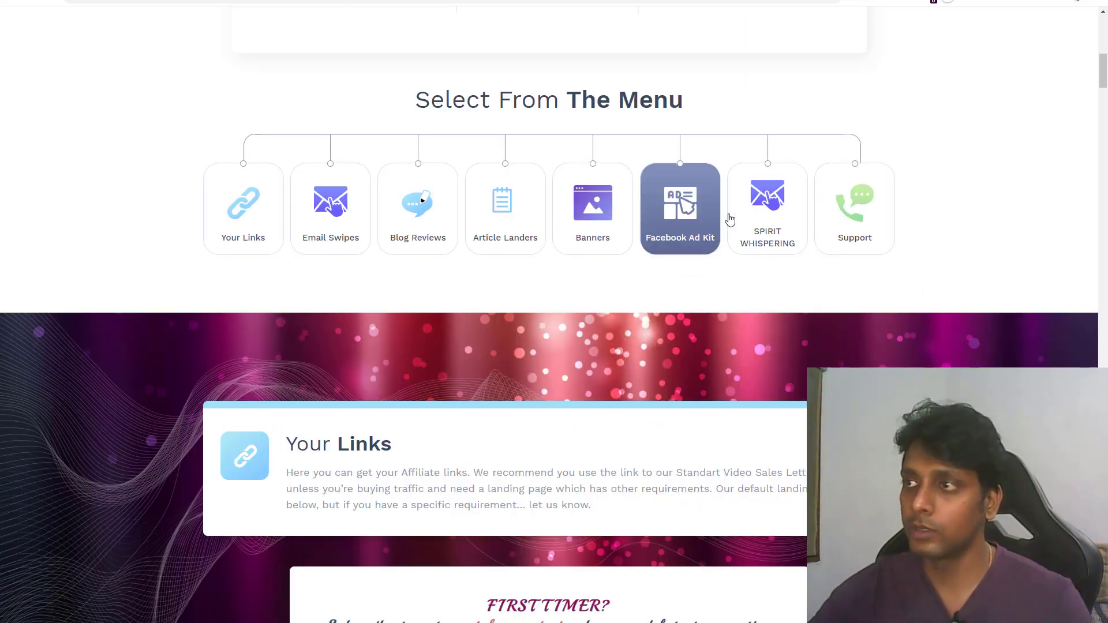
click(692, 235)
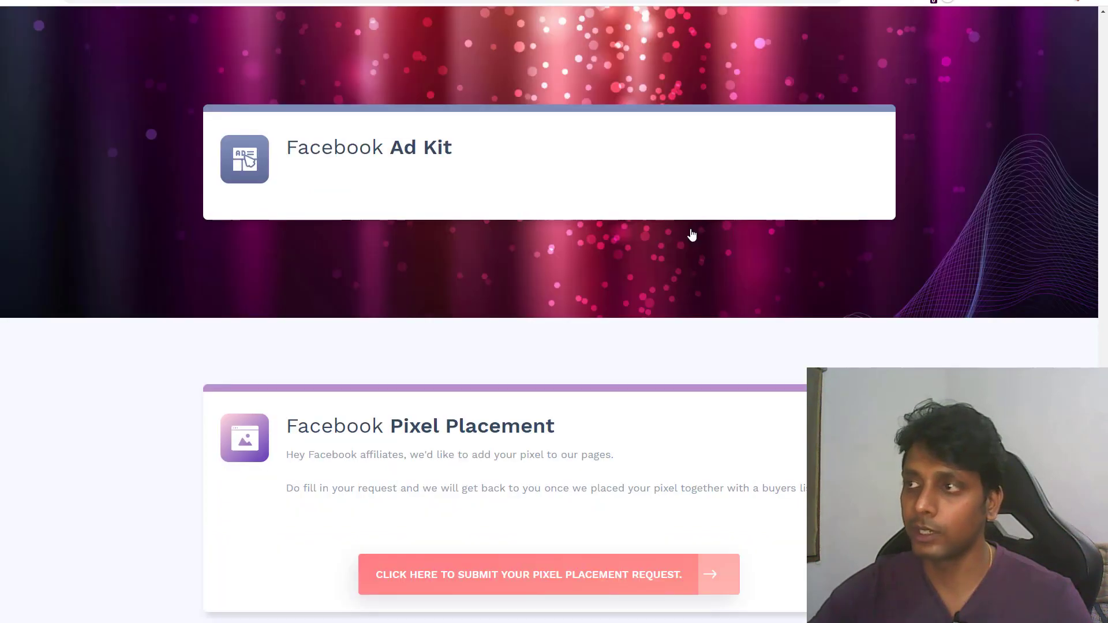
Review the Facebook pixel placement request and the landing page resources, including the ClickFunnels account setup in Step 1
scroll(579, 277, down, 1)
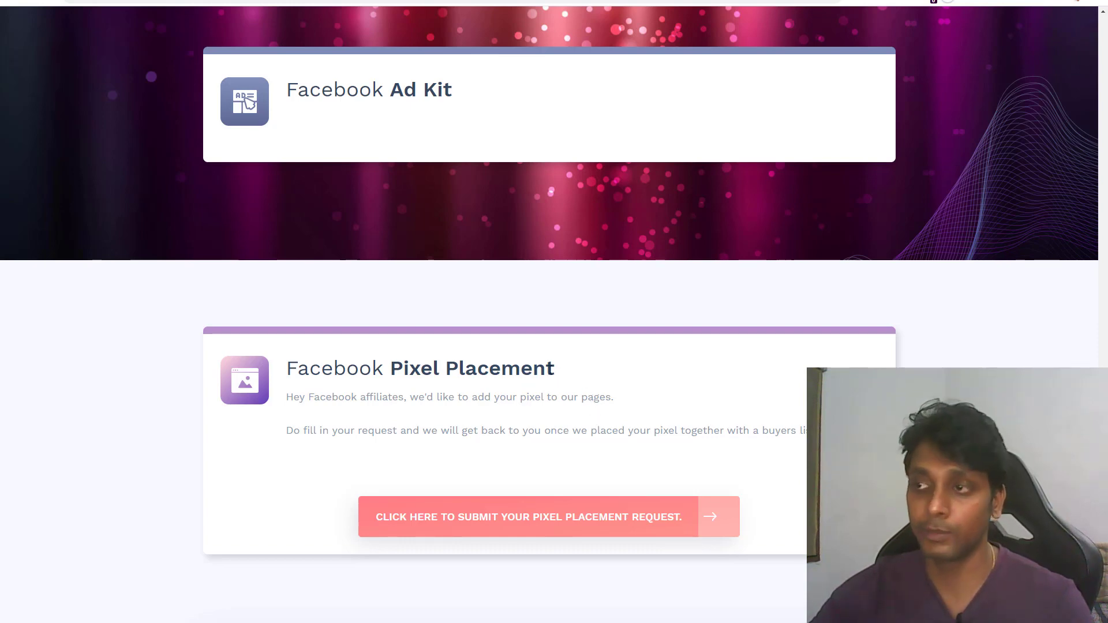
scroll(552, 374, down, 2)
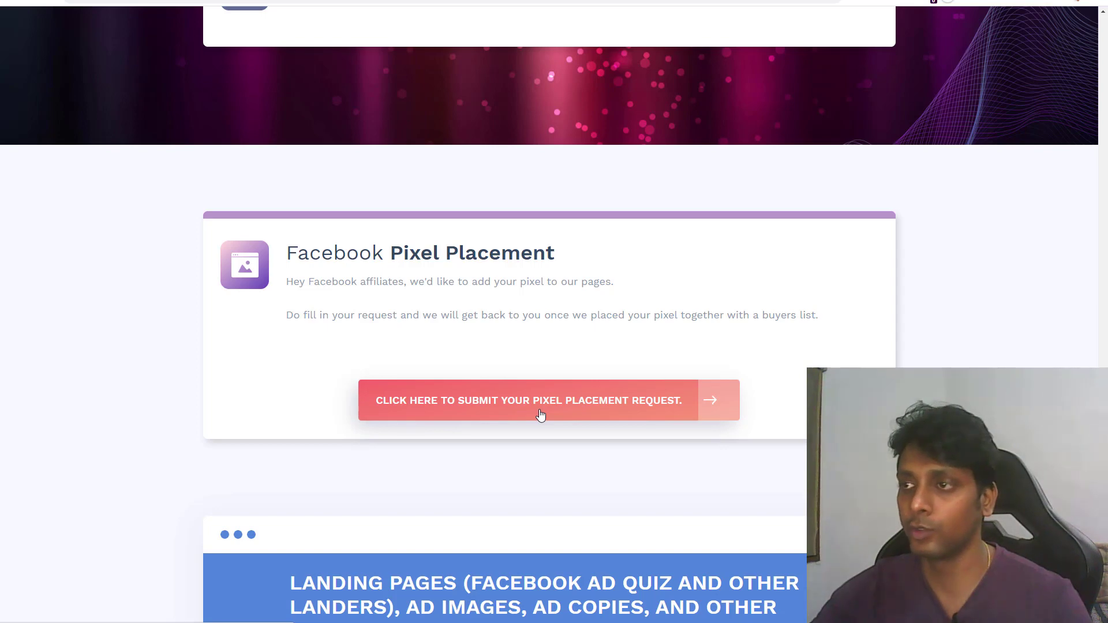
scroll(589, 407, down, 2)
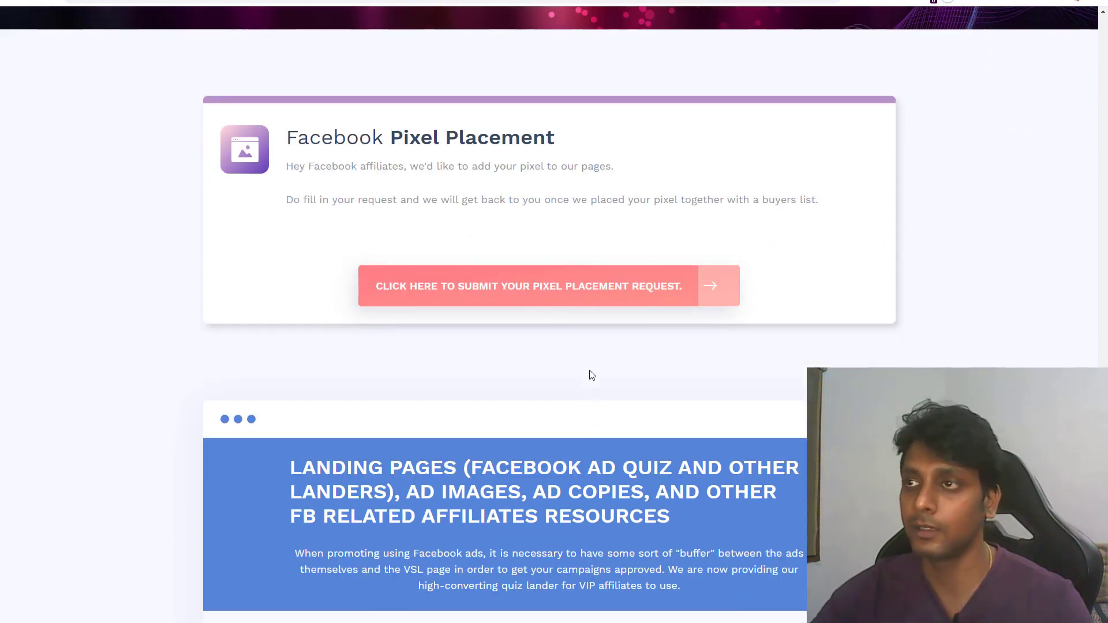
scroll(575, 340, down, 5)
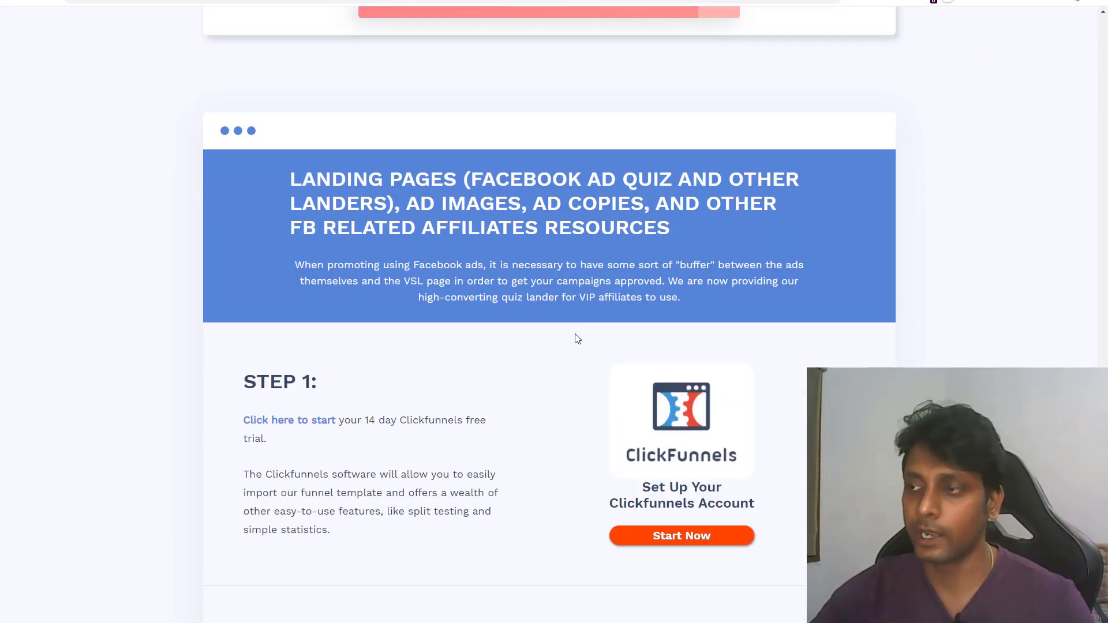
scroll(576, 341, down, 1)
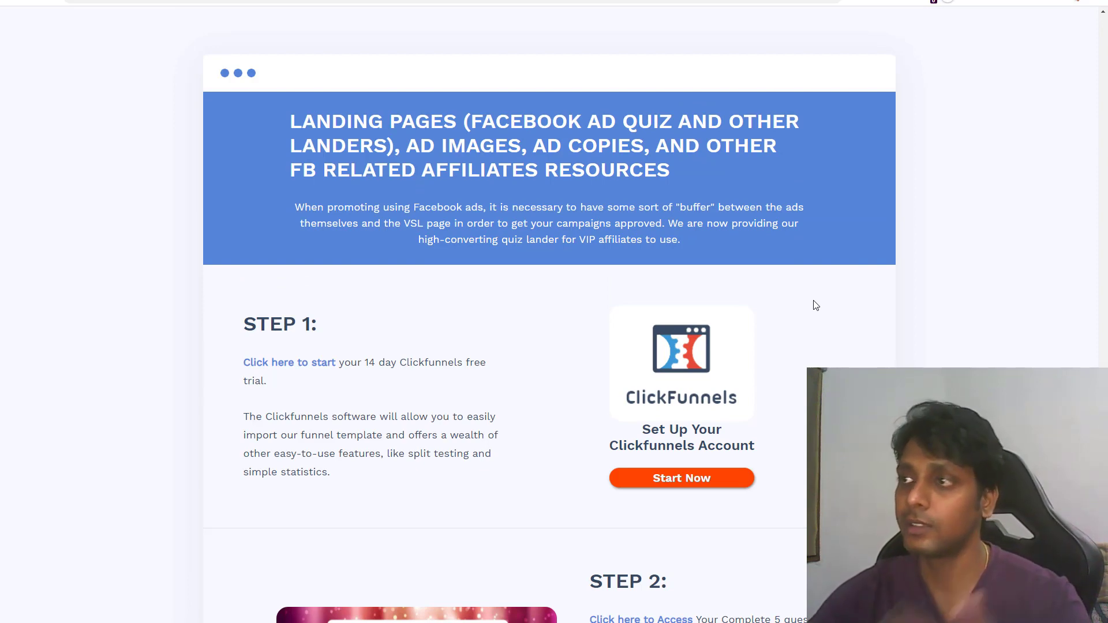
Go to the shared MM Quiz V2 AFF funnel in ClickFunnels and add it to the account
scroll(814, 304, down, 6)
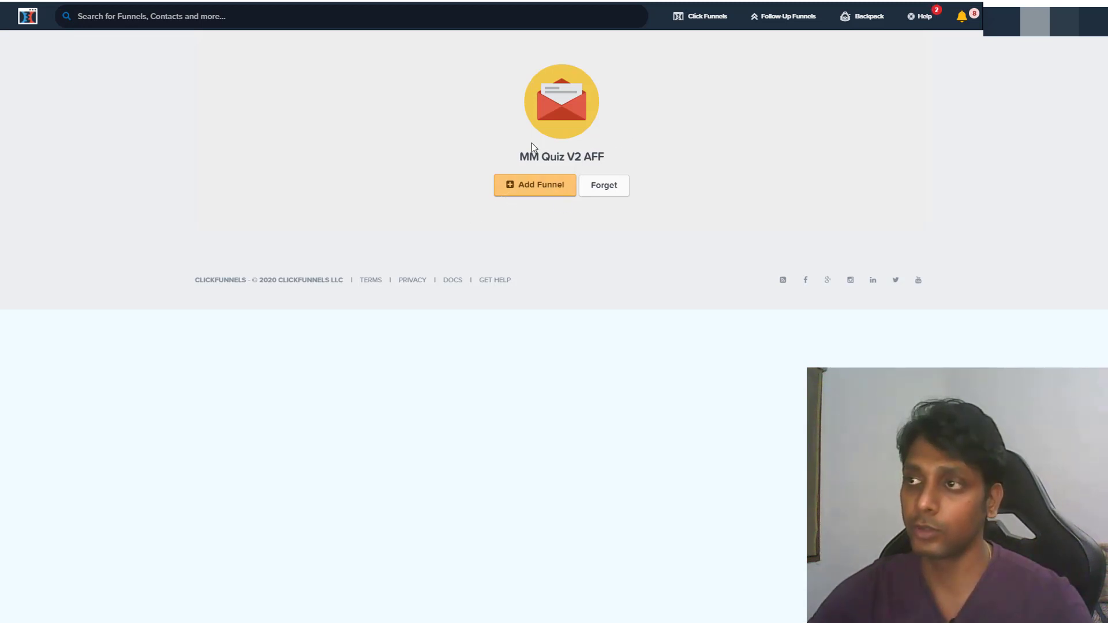
click(526, 186)
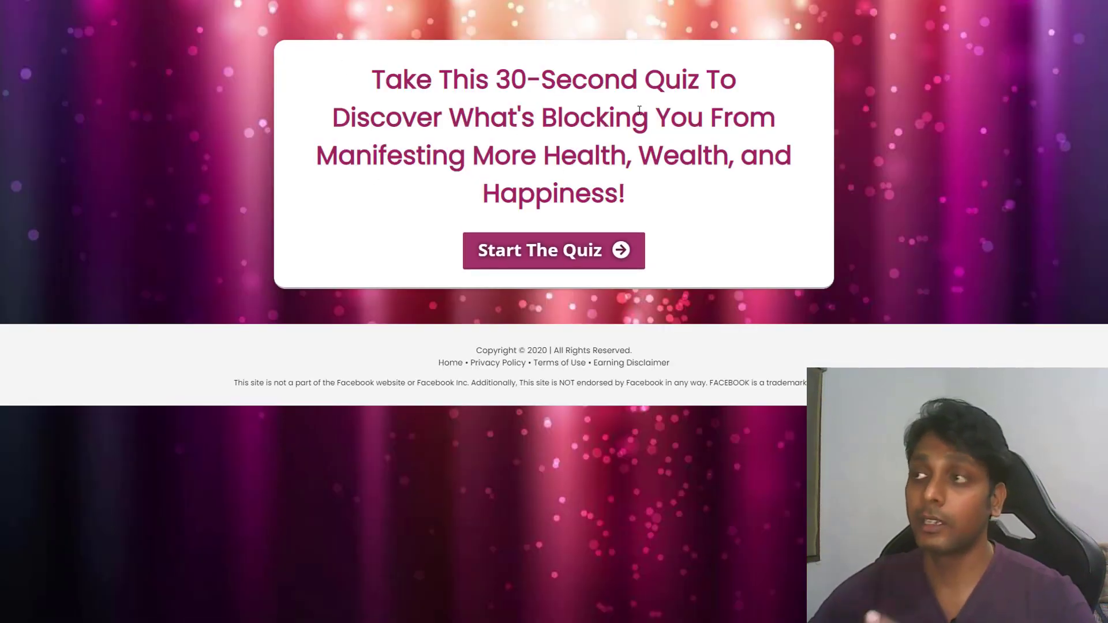
Run through the 30-second manifestation quiz, answering each question, and read through the result page
click(527, 256)
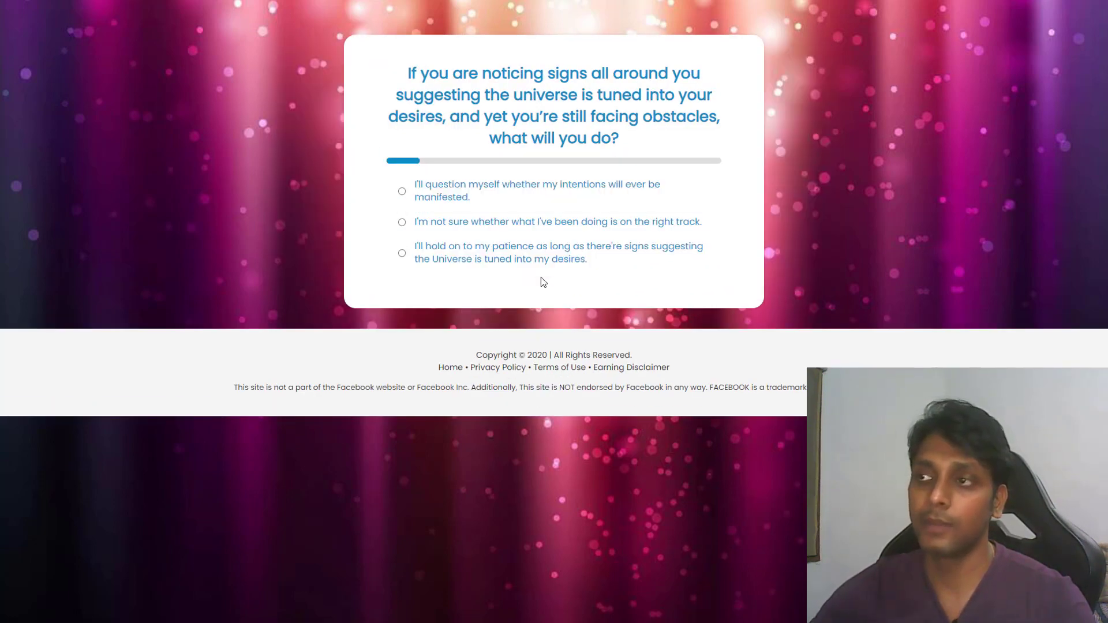
click(546, 188)
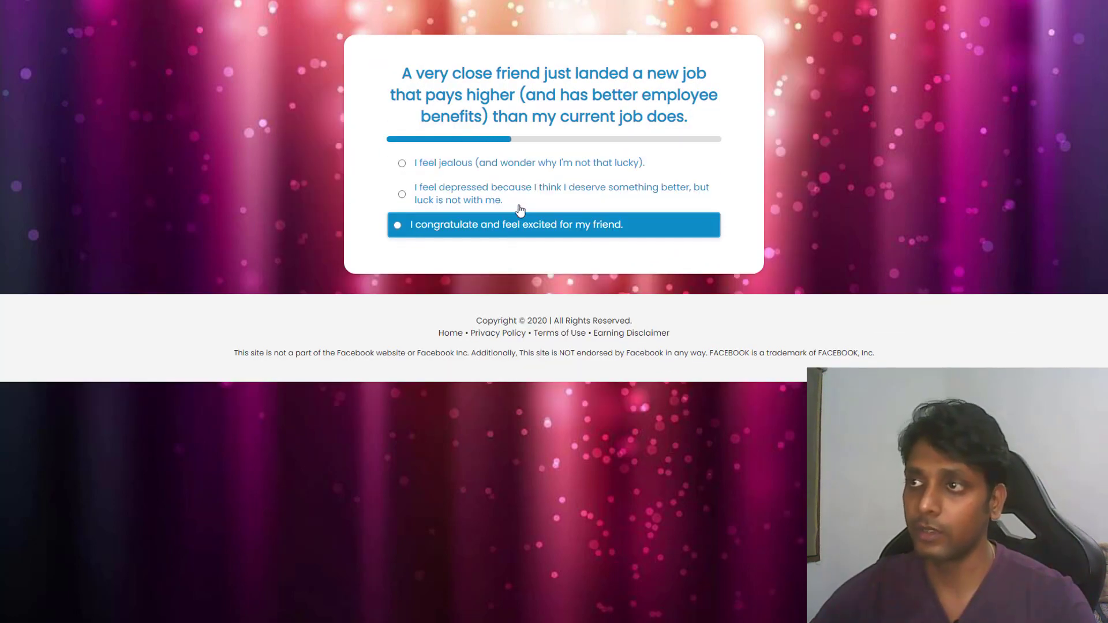
click(543, 225)
click(536, 152)
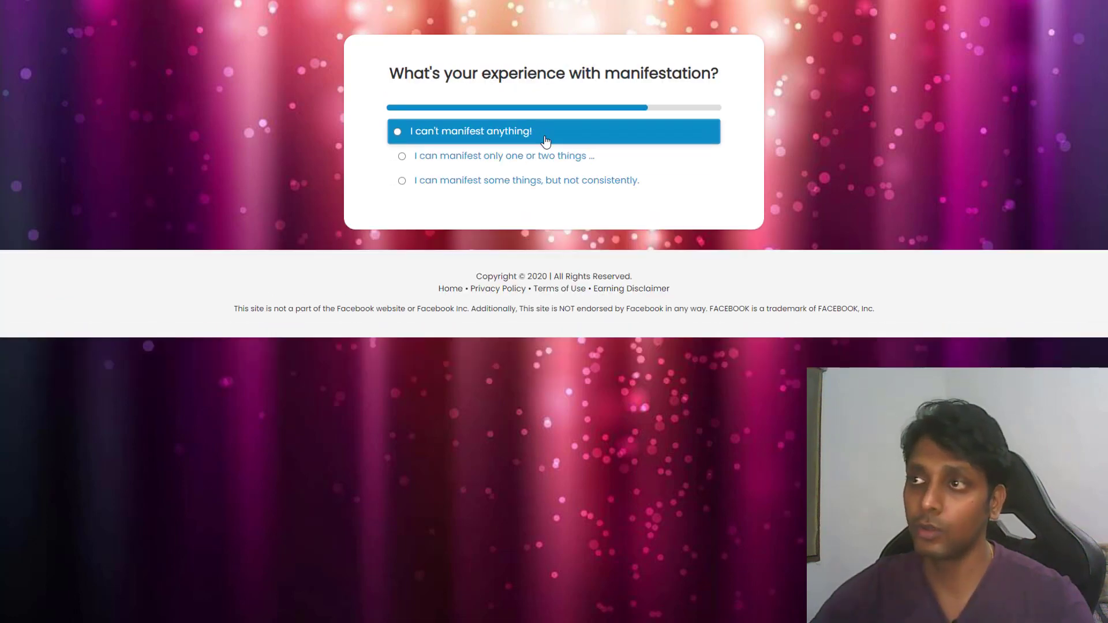
click(541, 132)
click(547, 184)
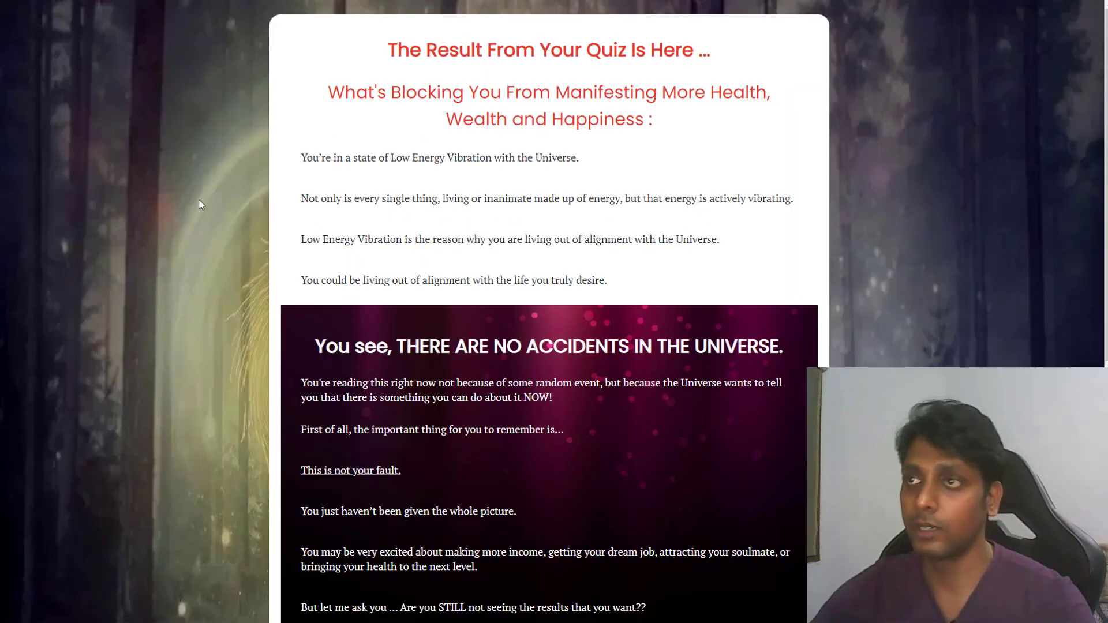
scroll(685, 173, down, 8)
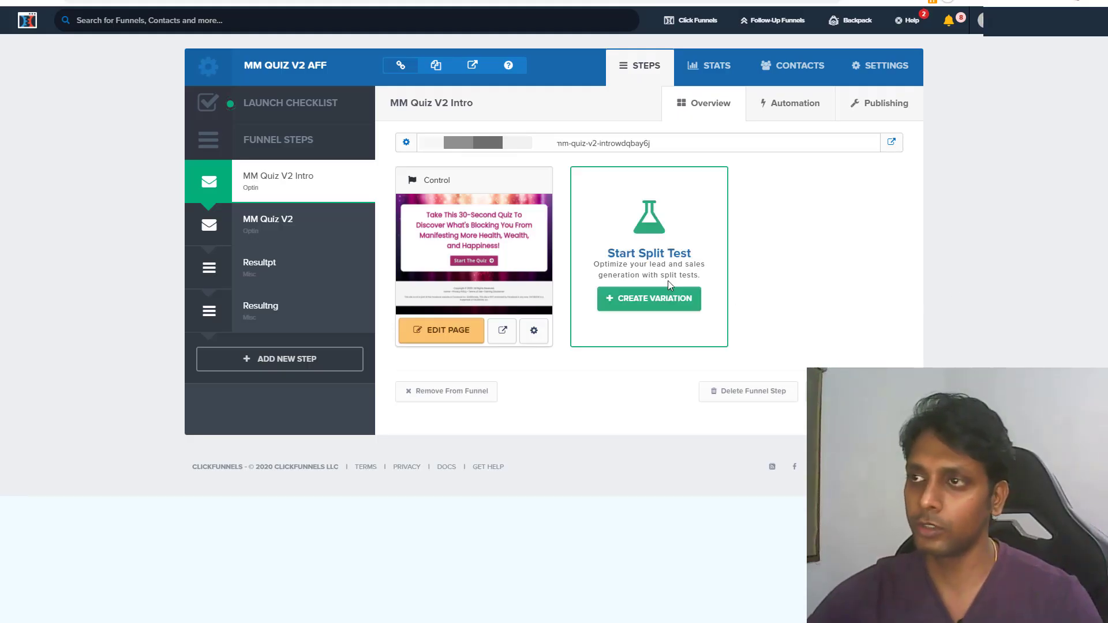
click(436, 69)
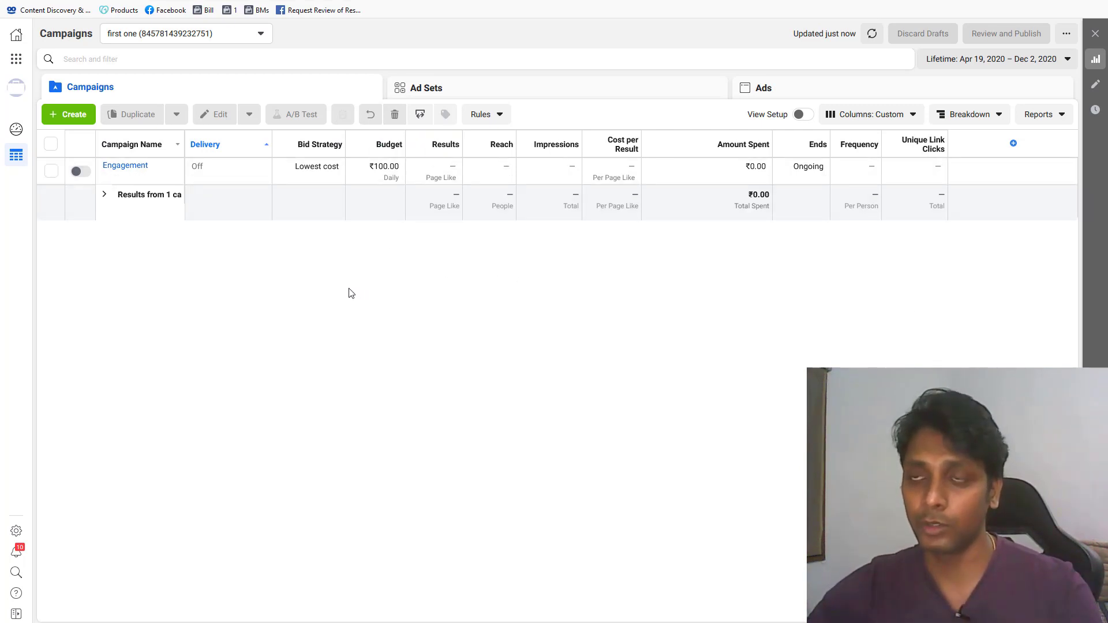
Create a new campaign in Facebook Ads Manager with Conversions as its objective
click(70, 114)
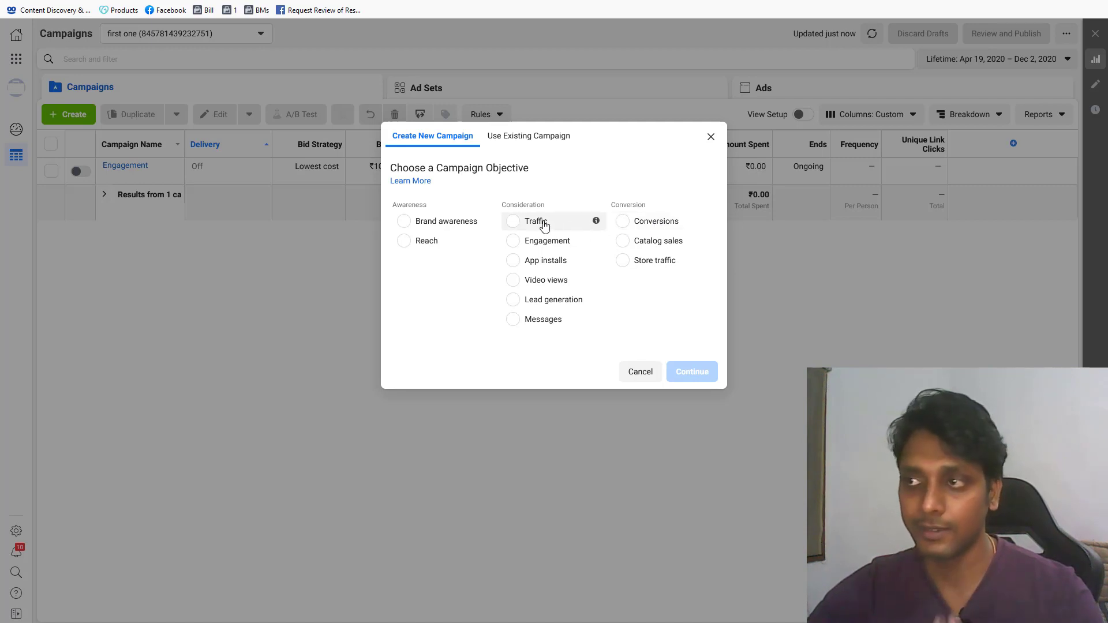
click(642, 226)
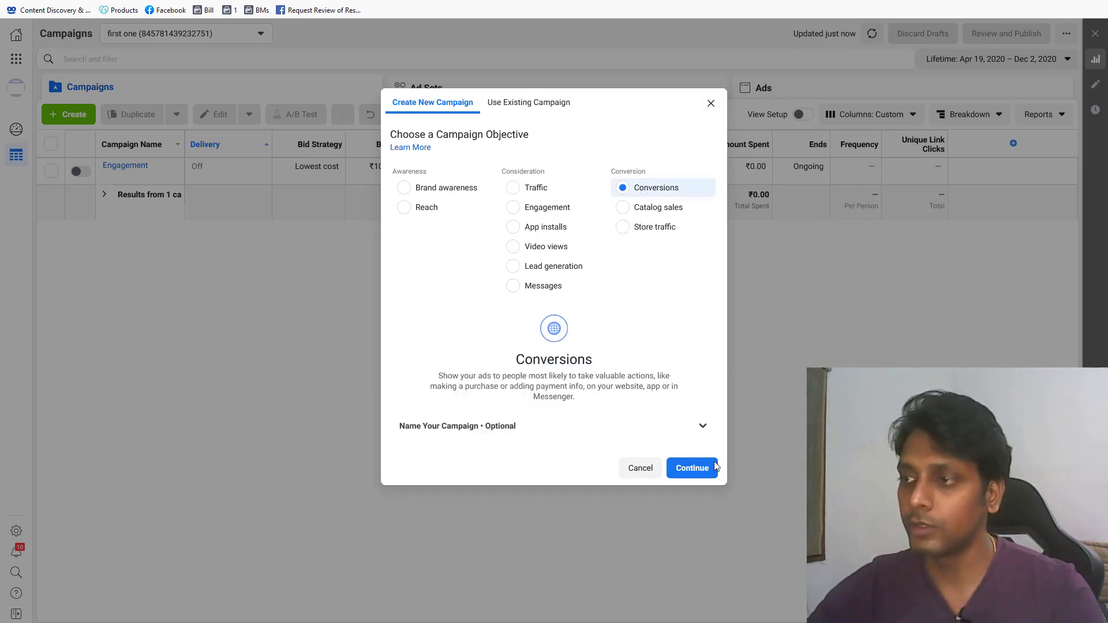
click(690, 470)
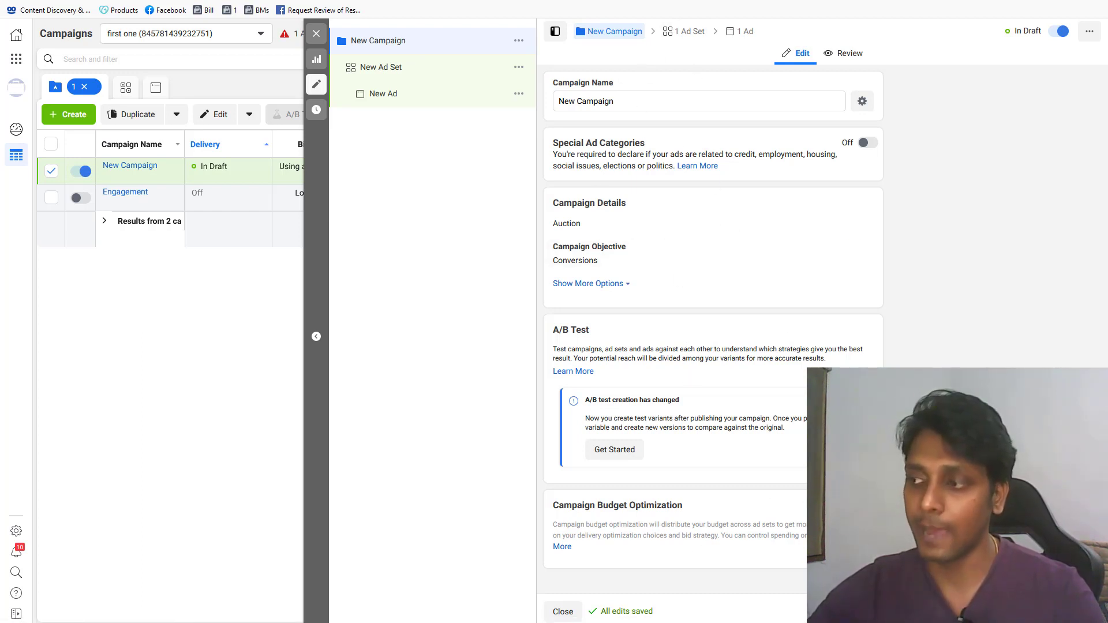
click(866, 505)
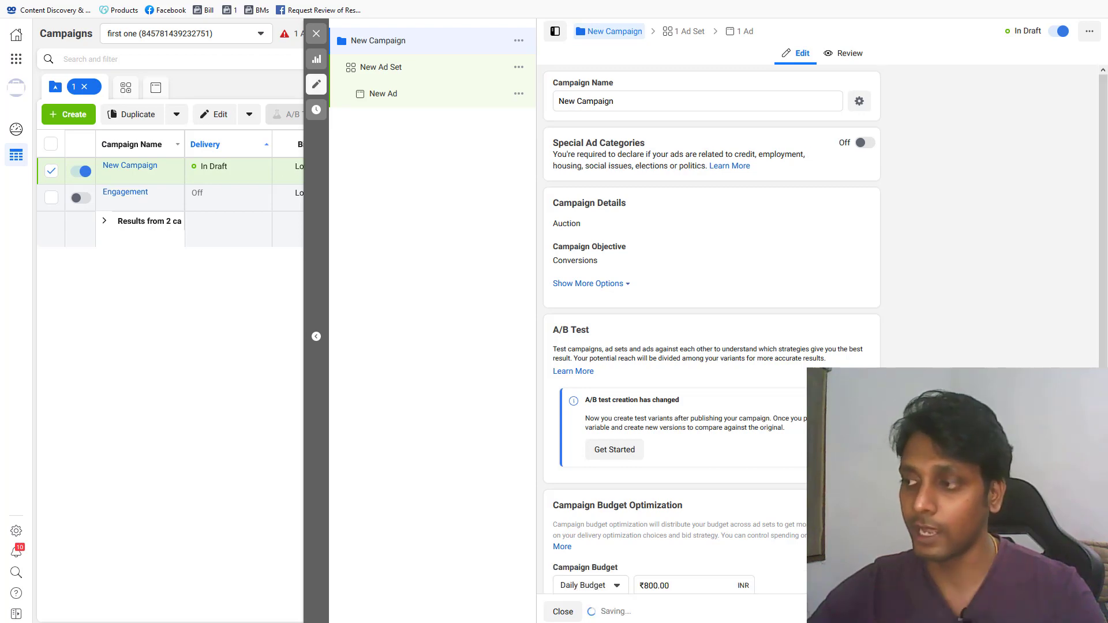
scroll(710, 346, down, 2)
scroll(710, 317, up, 2)
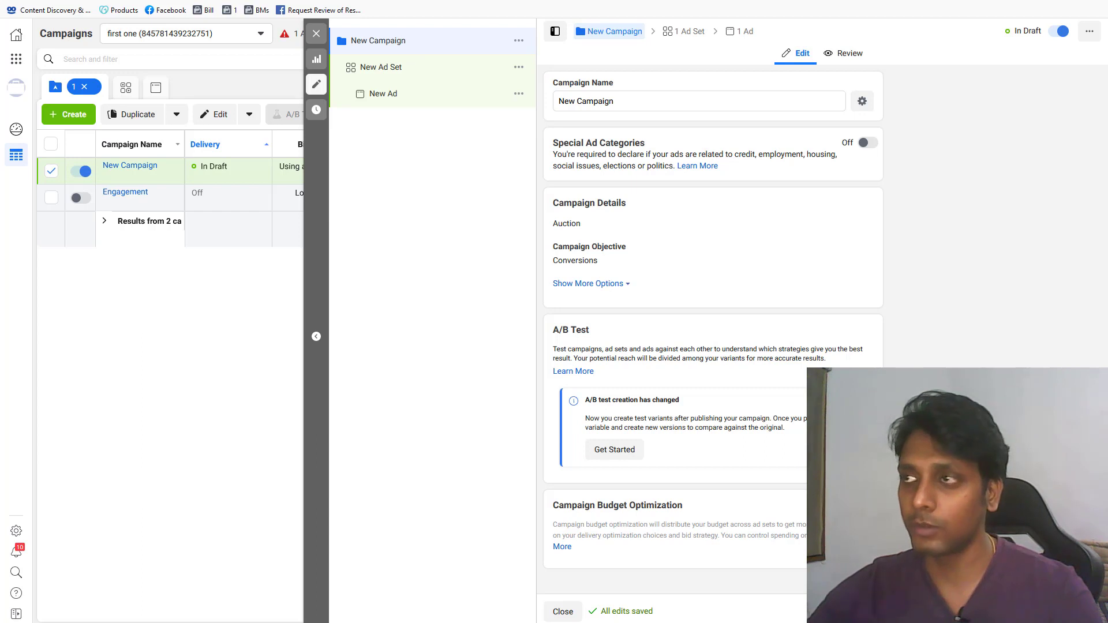
Open the new ad set's settings and set its website conversion event to Purchase
click(677, 39)
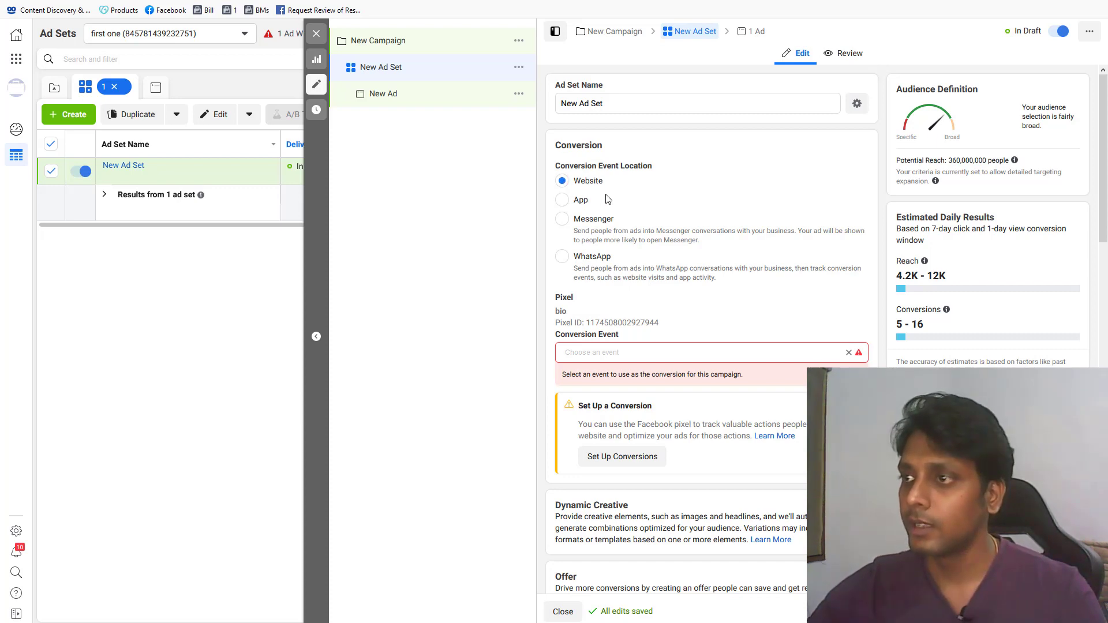
scroll(635, 339, down, 1)
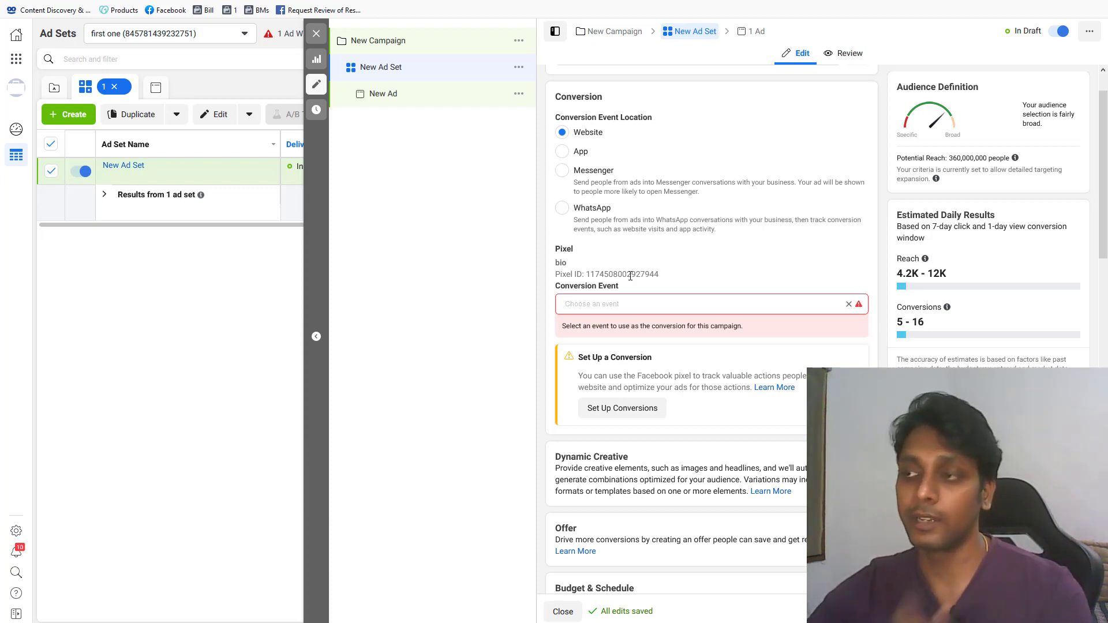
click(627, 304)
text(purch)
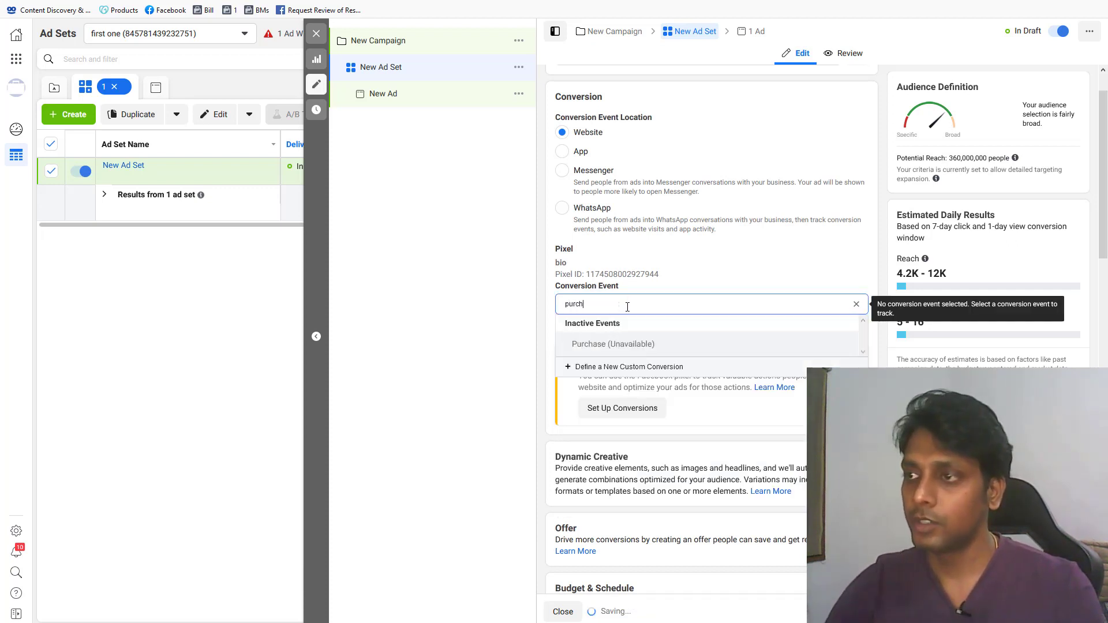
click(606, 344)
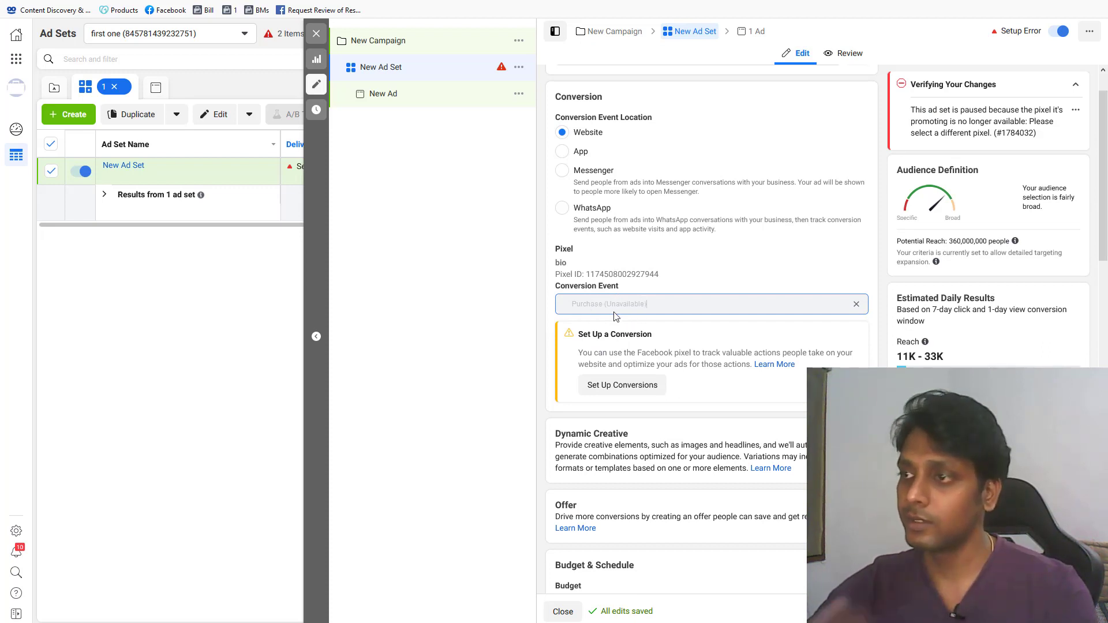
Clear the ad set's conversion event, look through the event list and select Purchase again
click(613, 309)
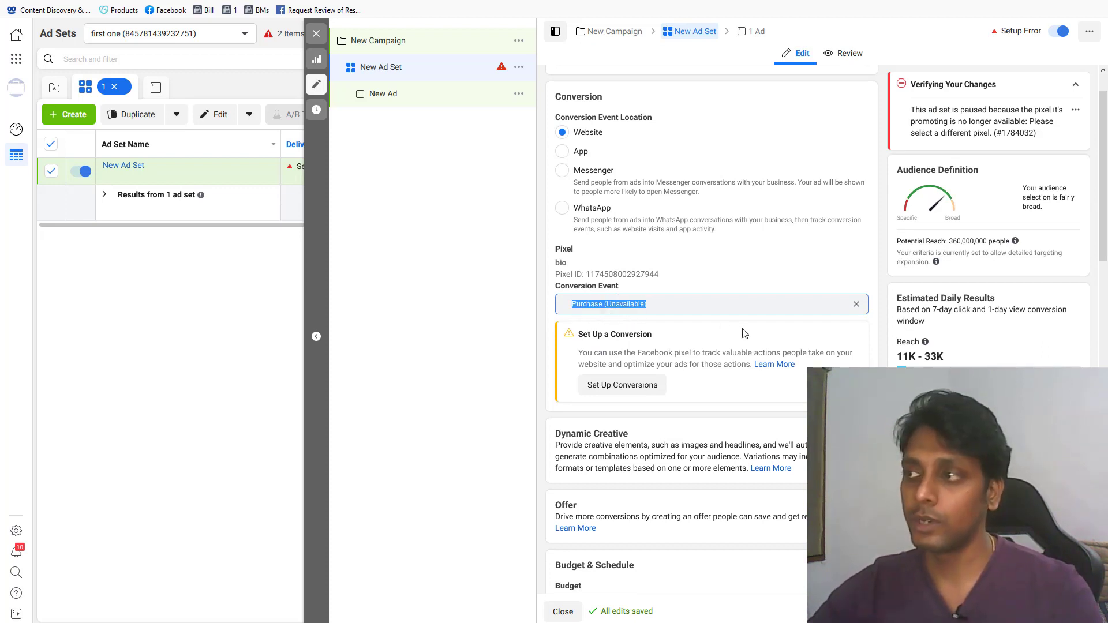
click(857, 305)
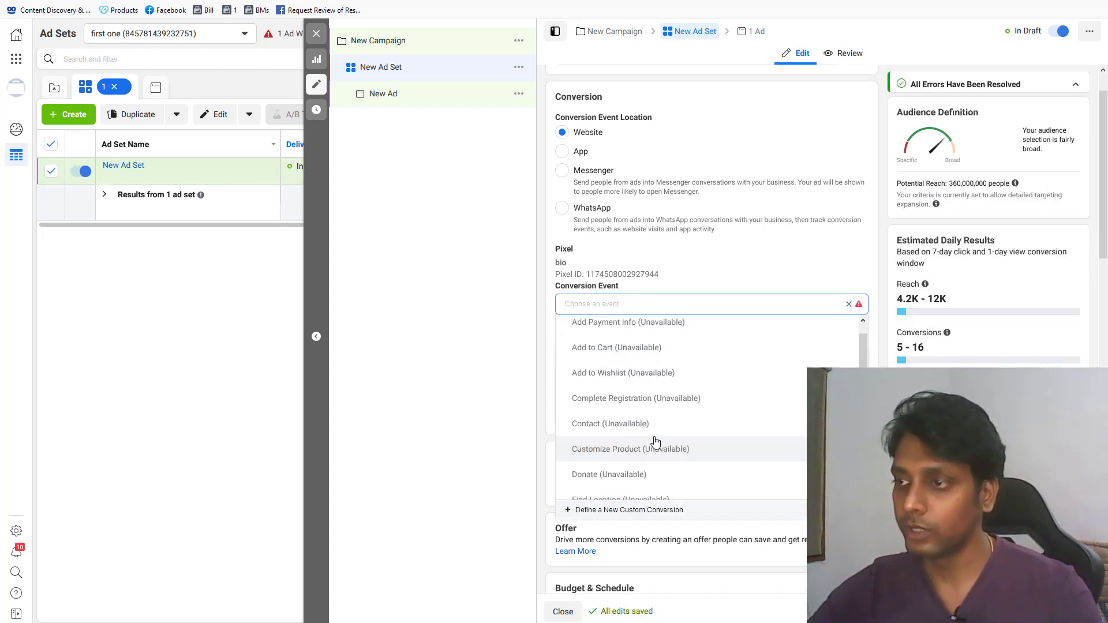
scroll(624, 322, down, 1)
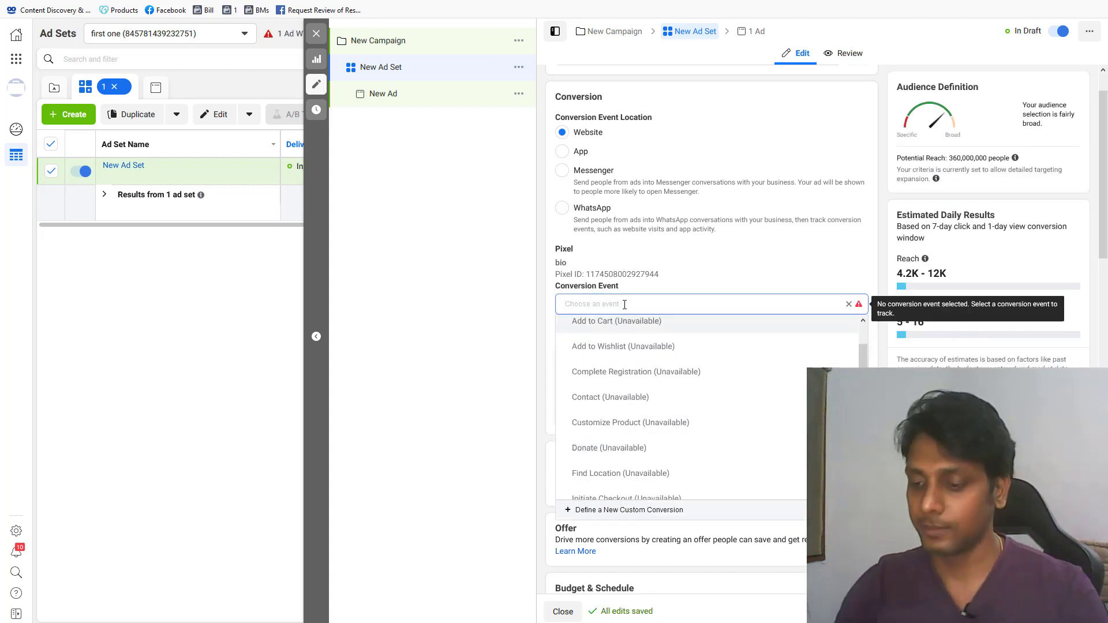
text(pu)
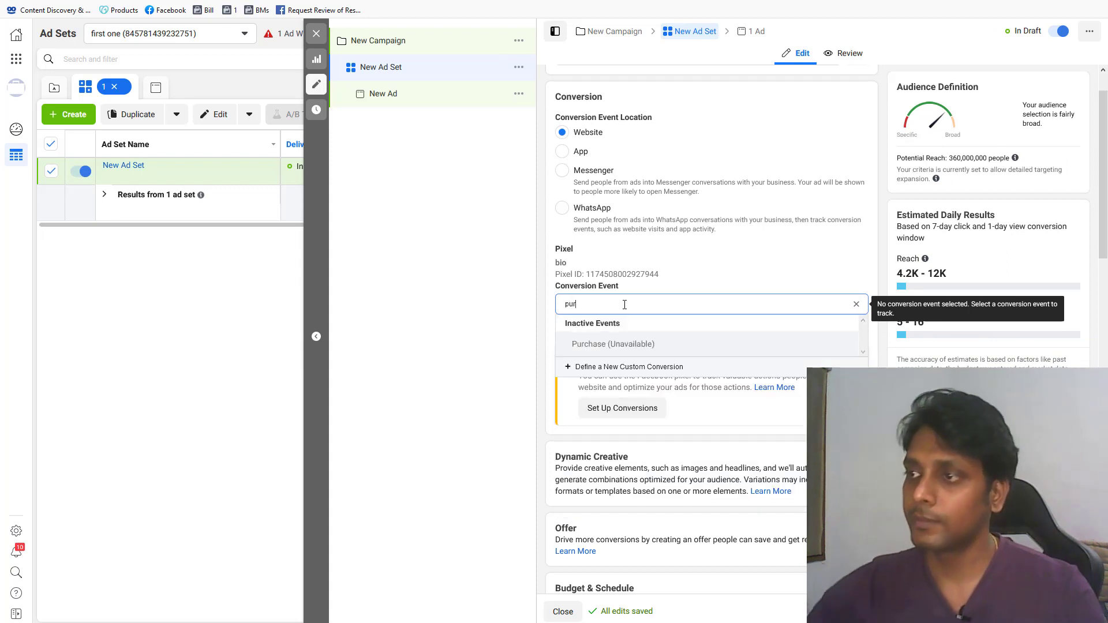
text(r)
click(623, 344)
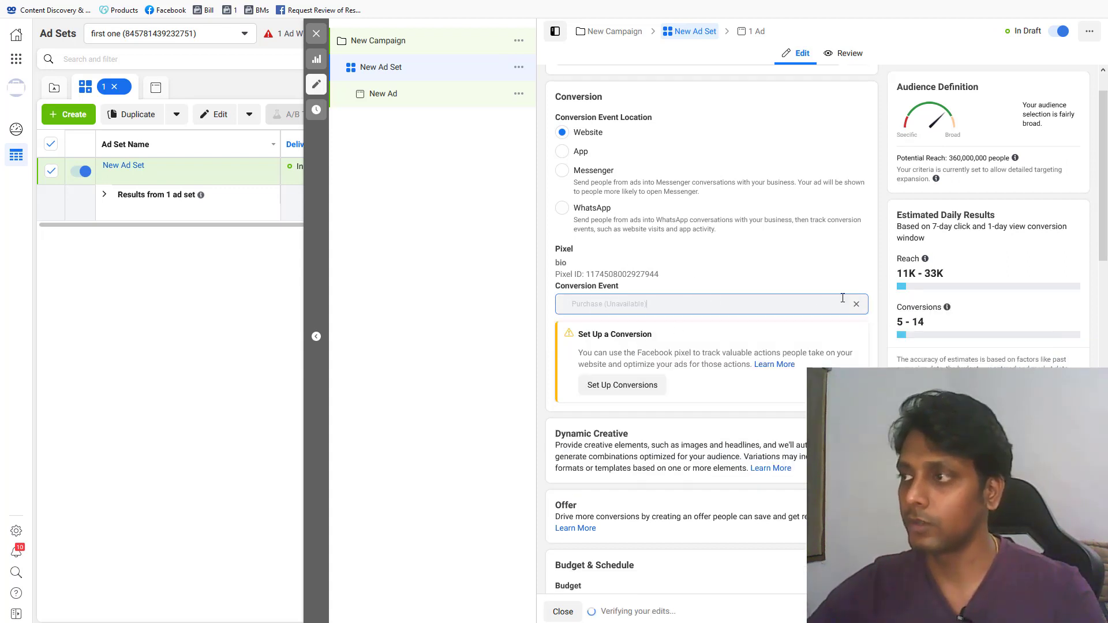
Set the ad set's daily budget to ₹5
scroll(878, 287, down, 5)
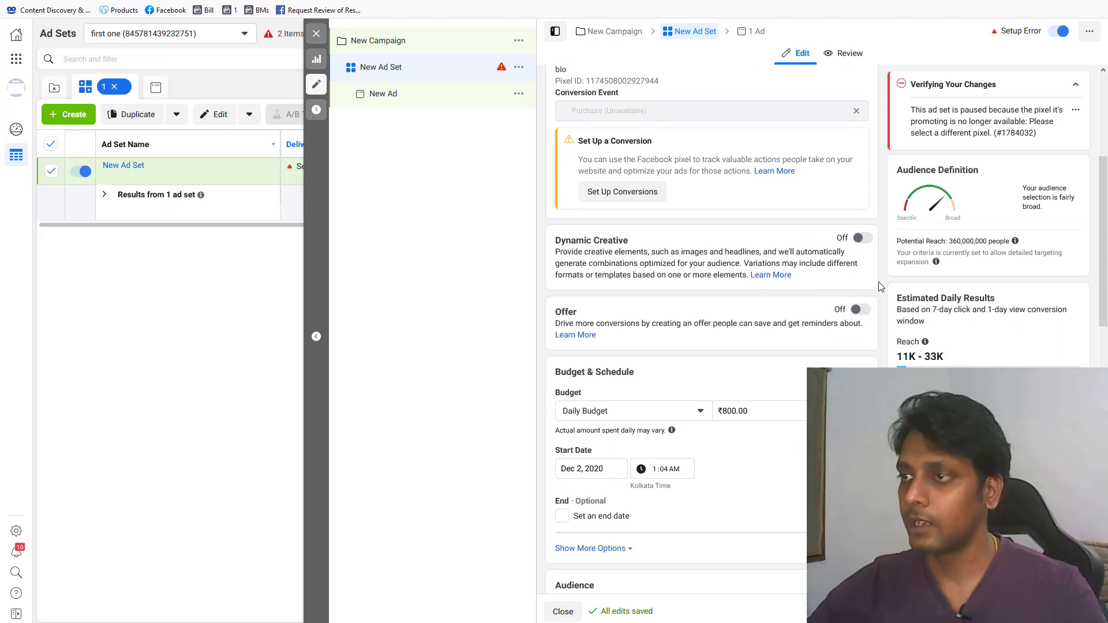
scroll(878, 287, down, 3)
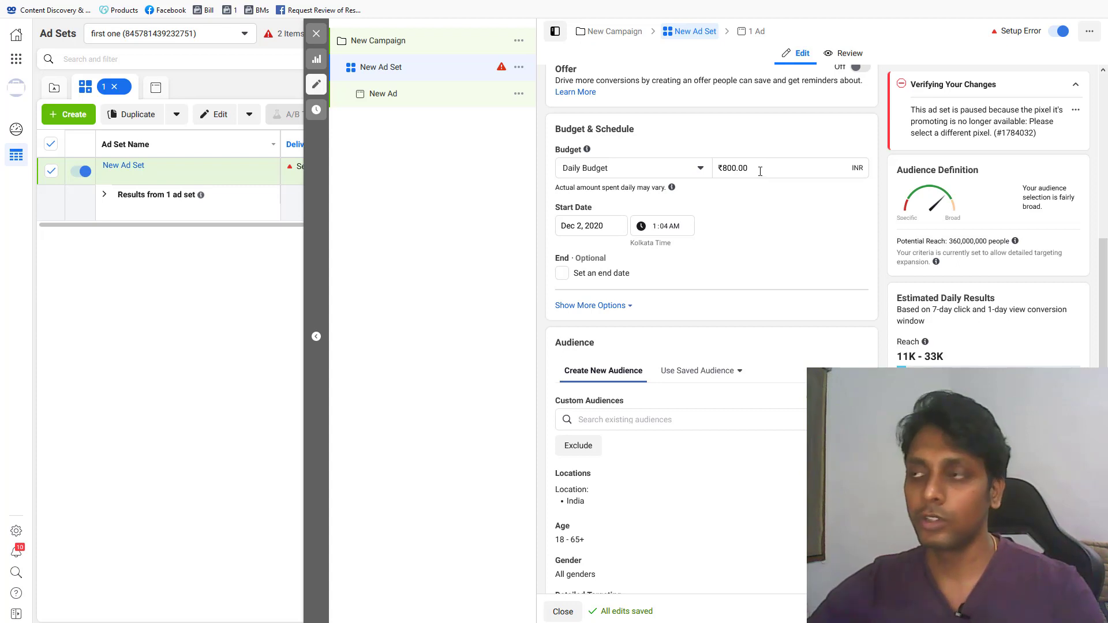
drag(760, 172, 713, 173)
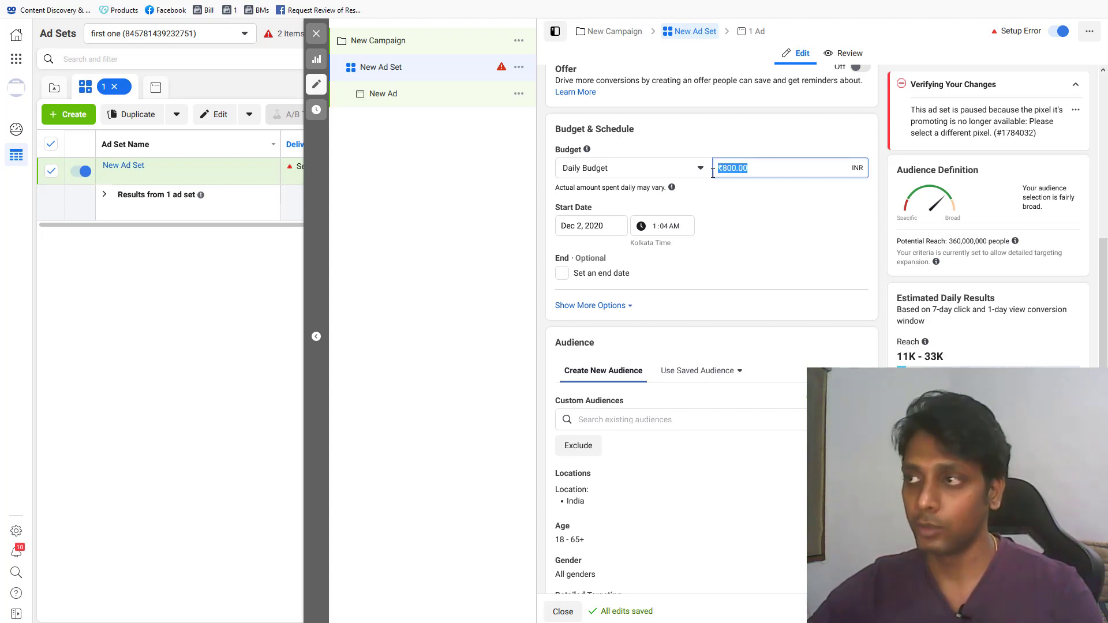
text(5)
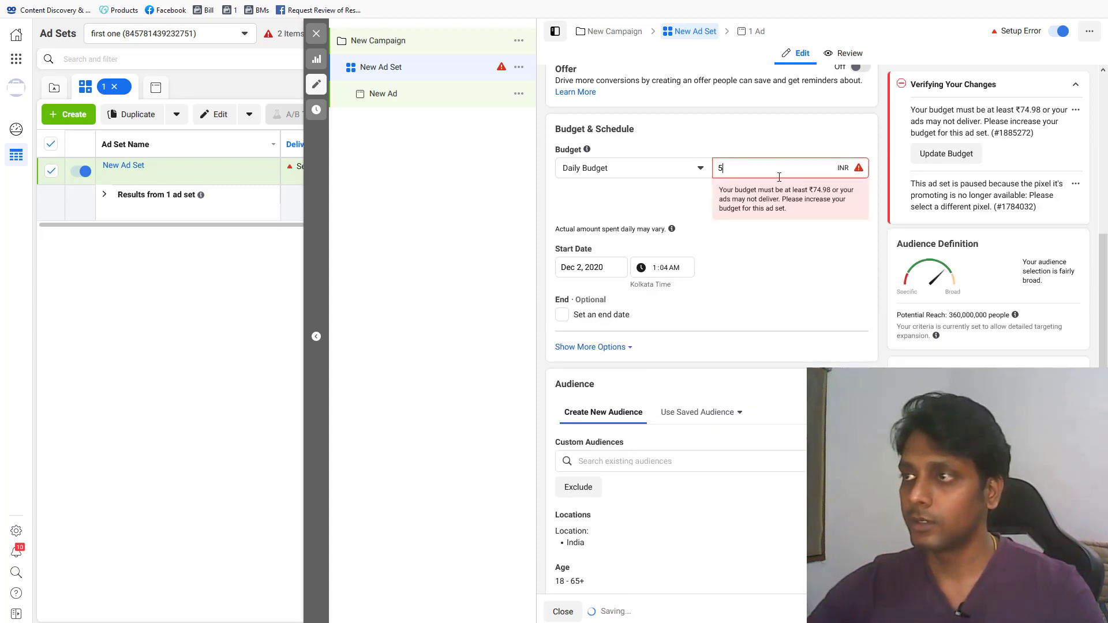
click(759, 263)
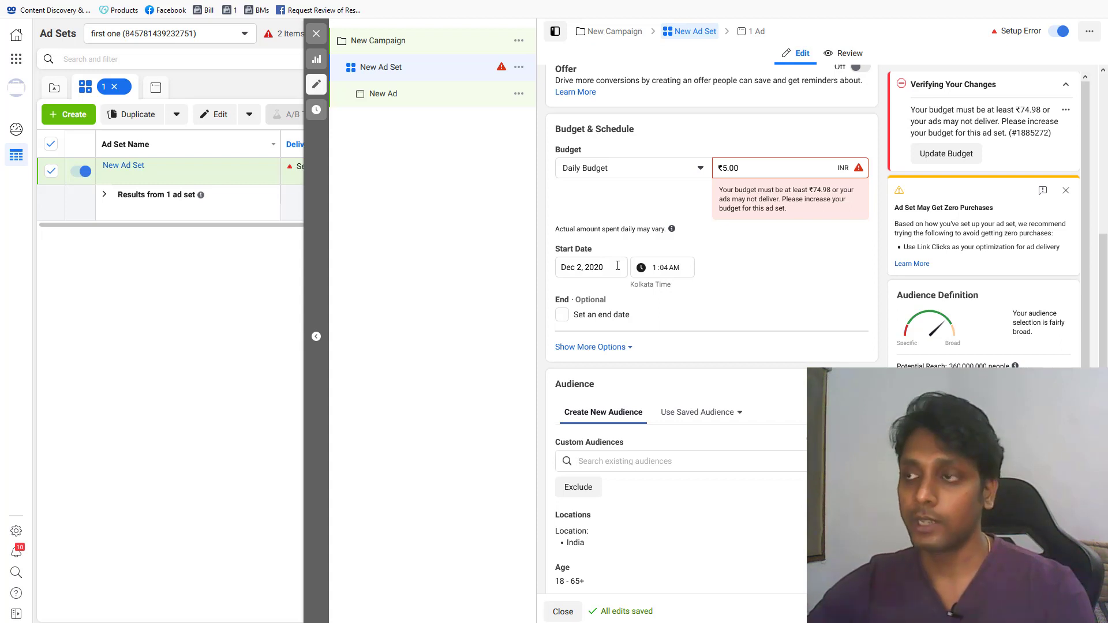
Schedule the ad set to start on Dec 5, 2020 at 3:00 AM
click(618, 265)
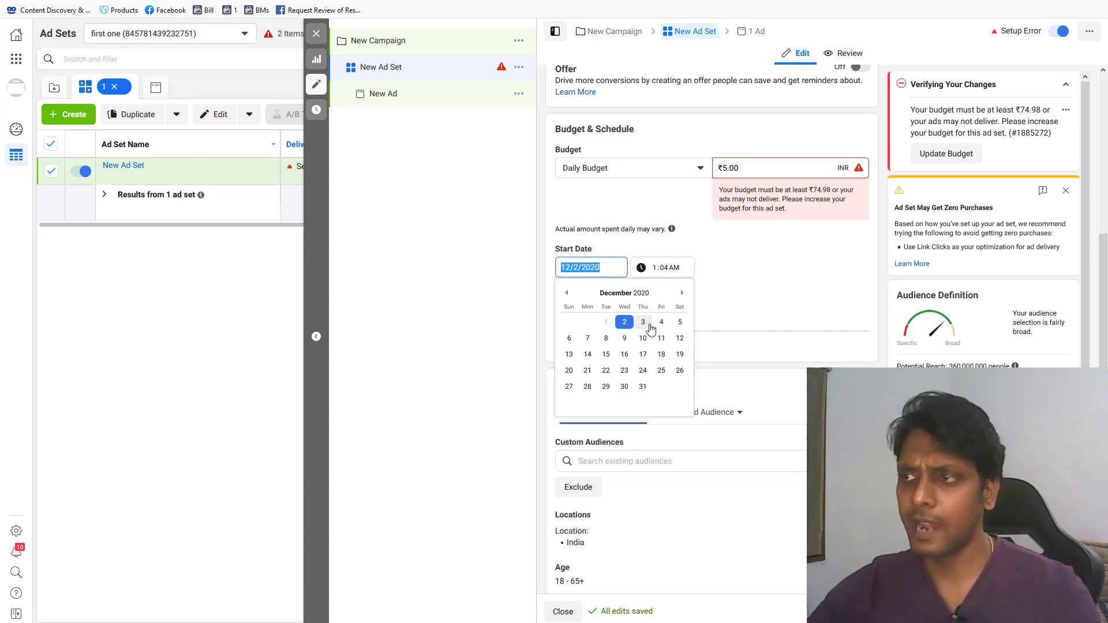
click(681, 323)
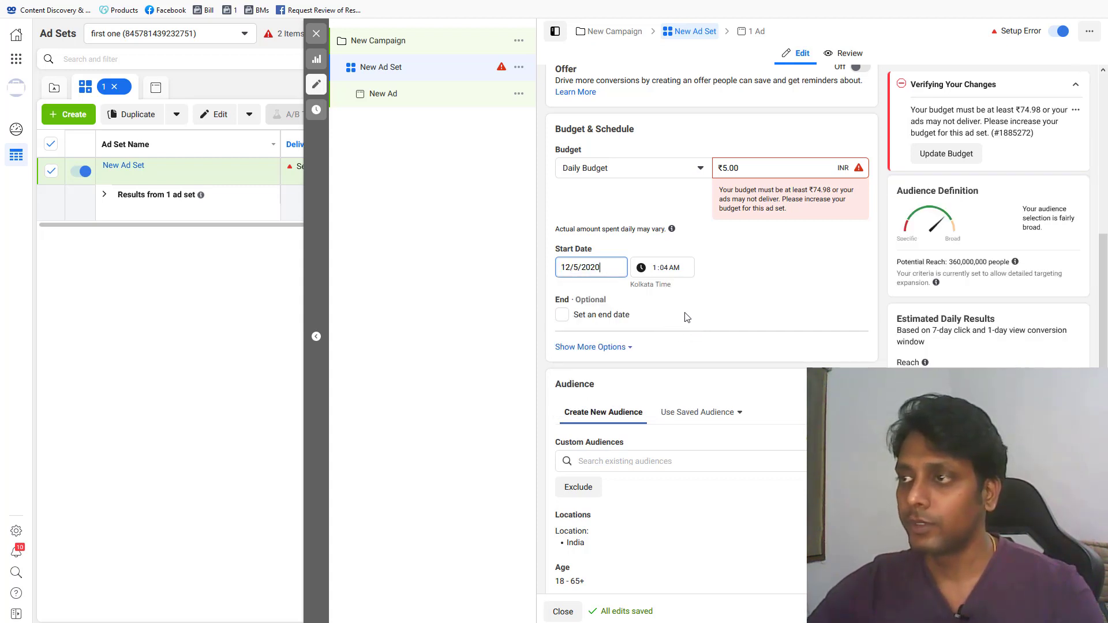
click(657, 269)
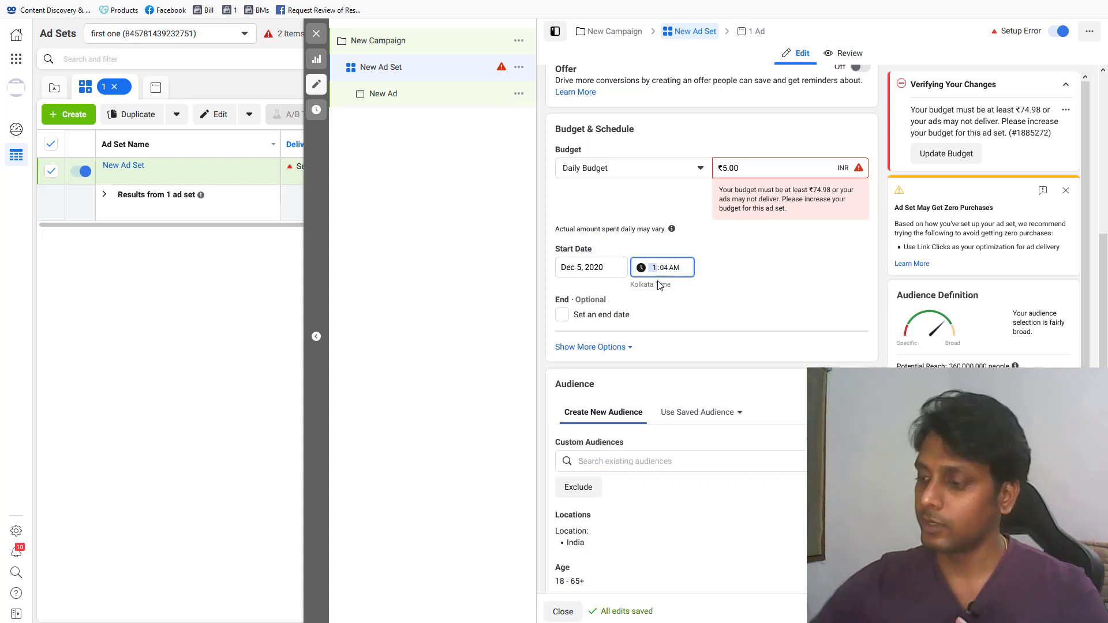
click(665, 269)
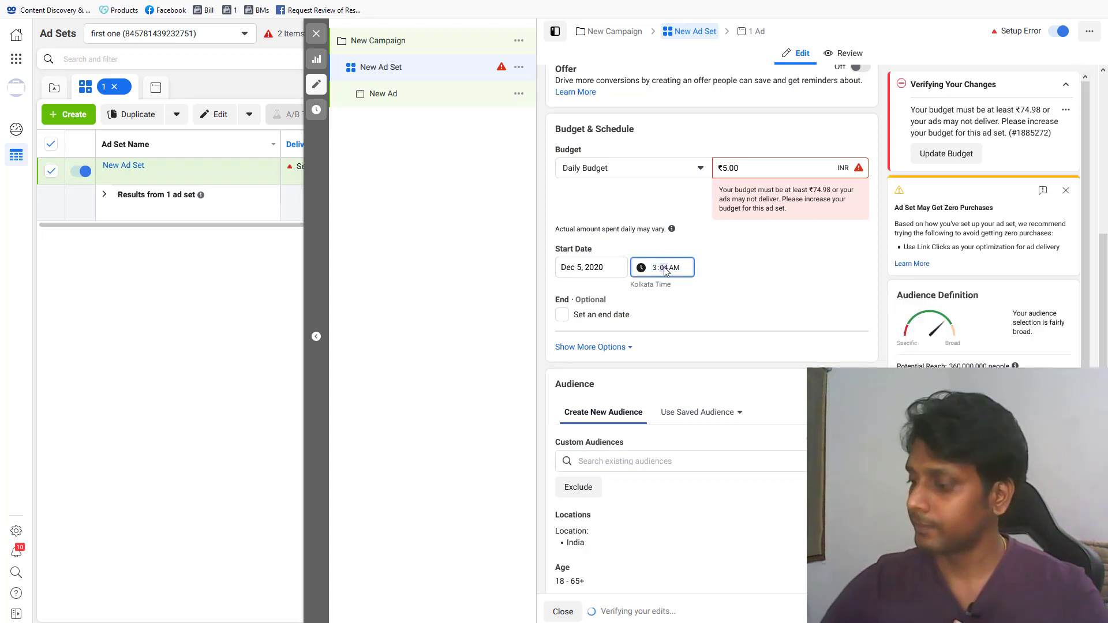
text(00)
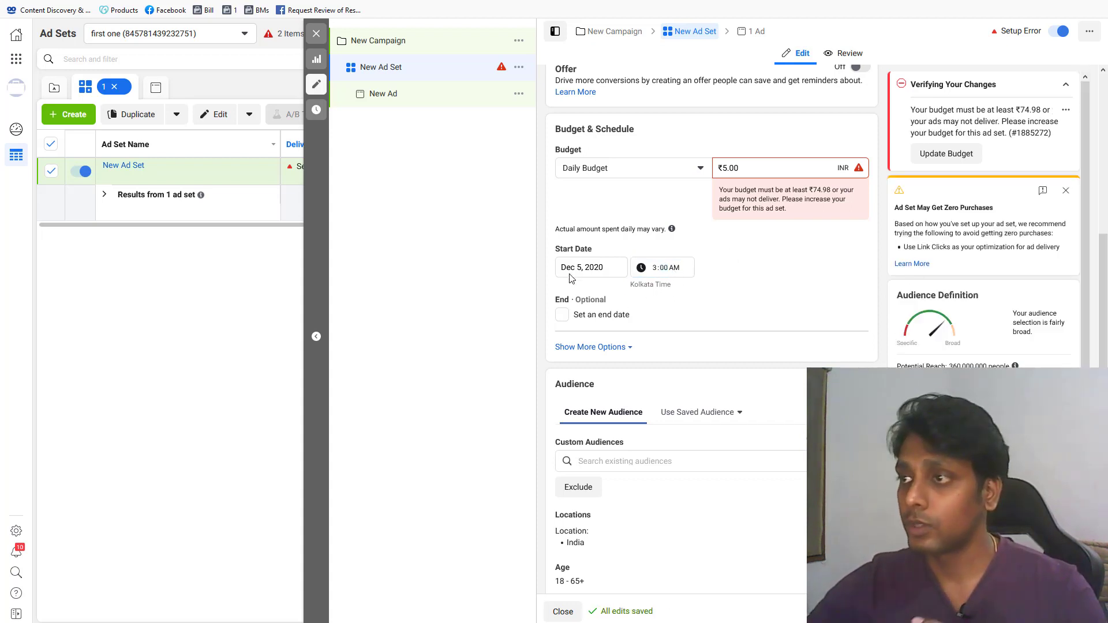
Set the ad set's daily budget to ₹350
scroll(702, 283, down, 1)
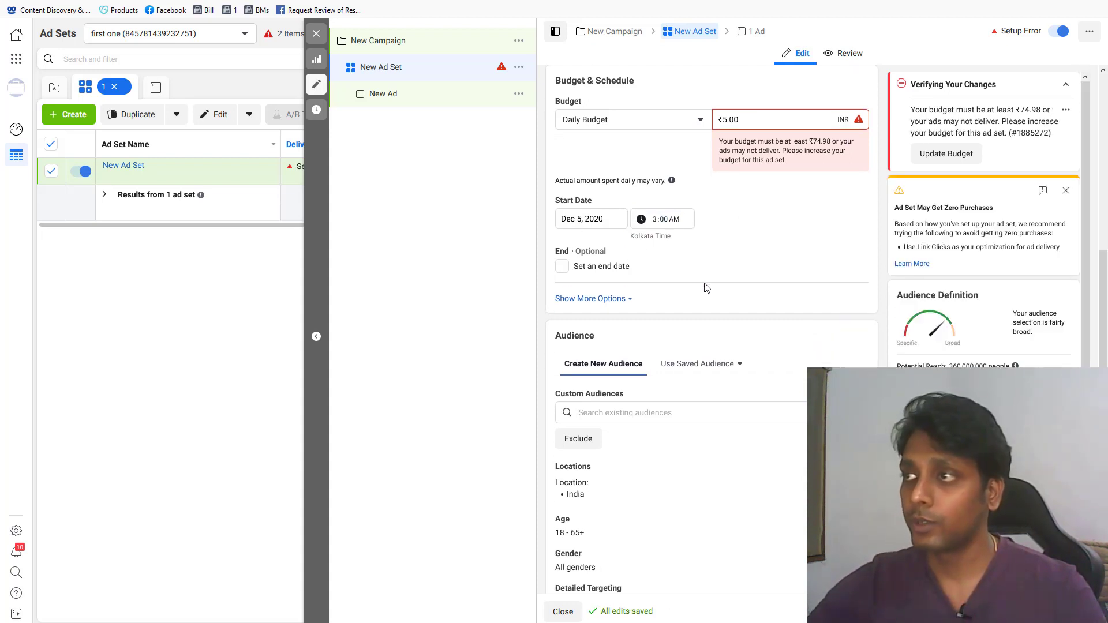
triple_click(724, 120)
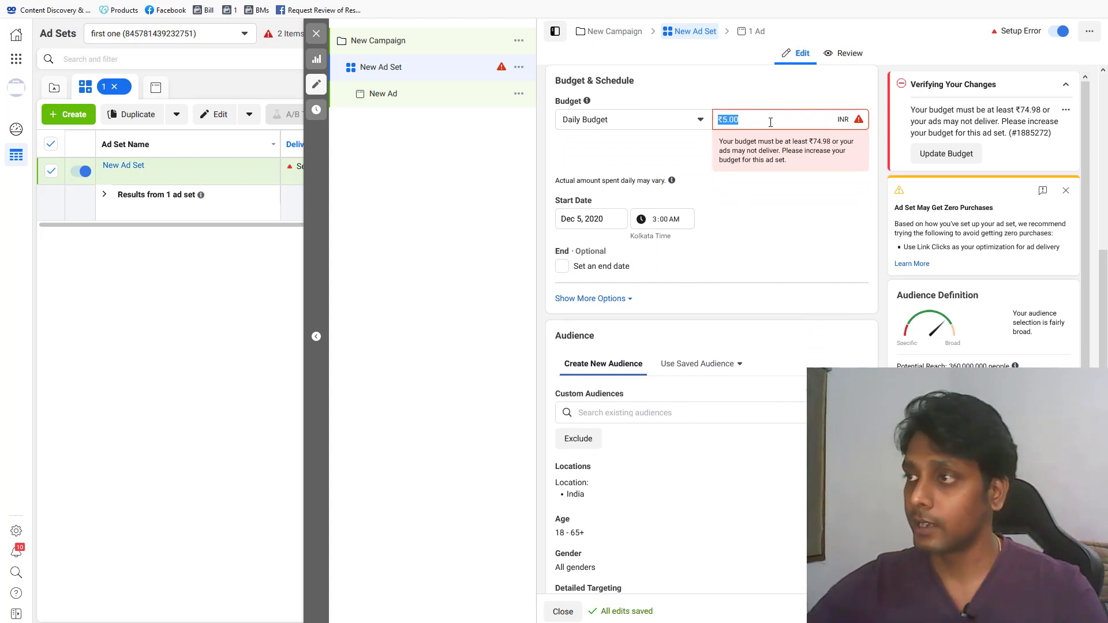
text(350)
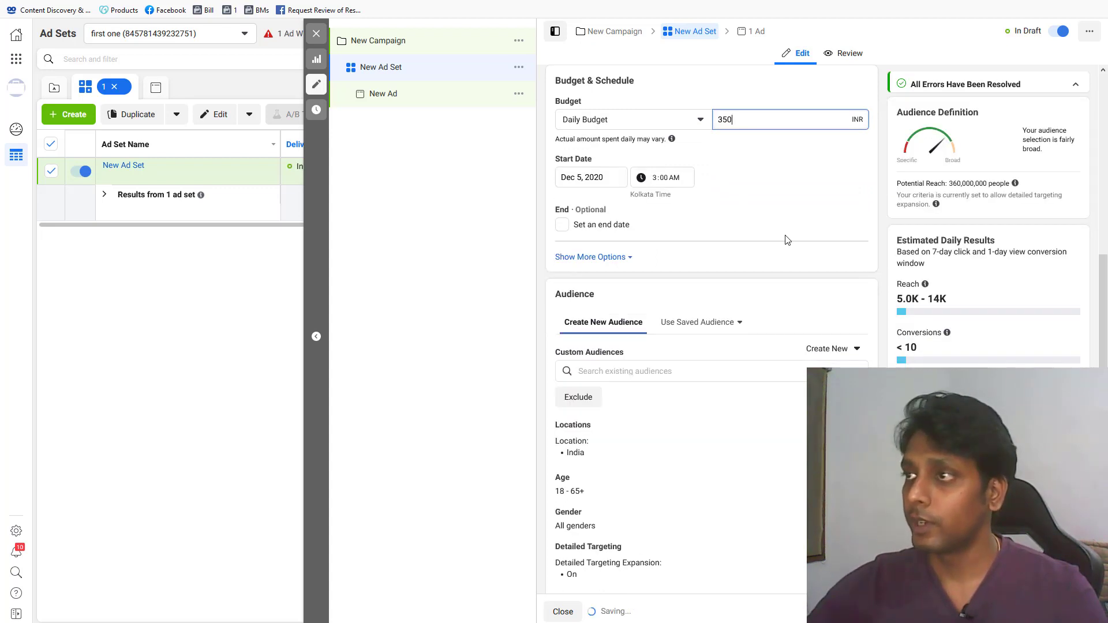
click(754, 165)
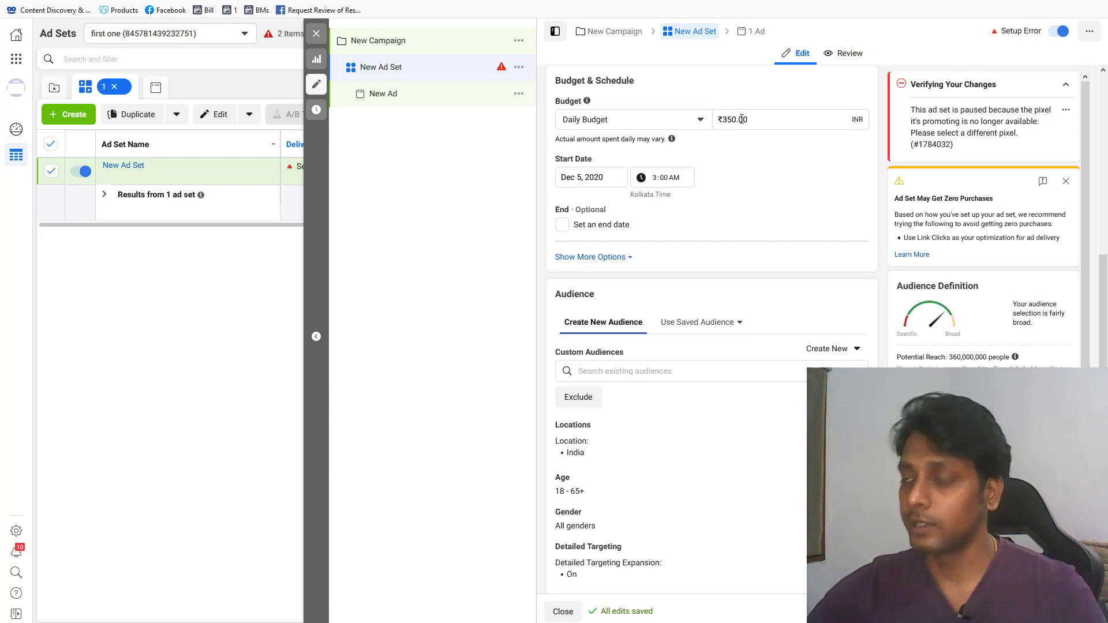
Remove India from the audience locations and restrict targeting to people living in this location
scroll(680, 294, down, 3)
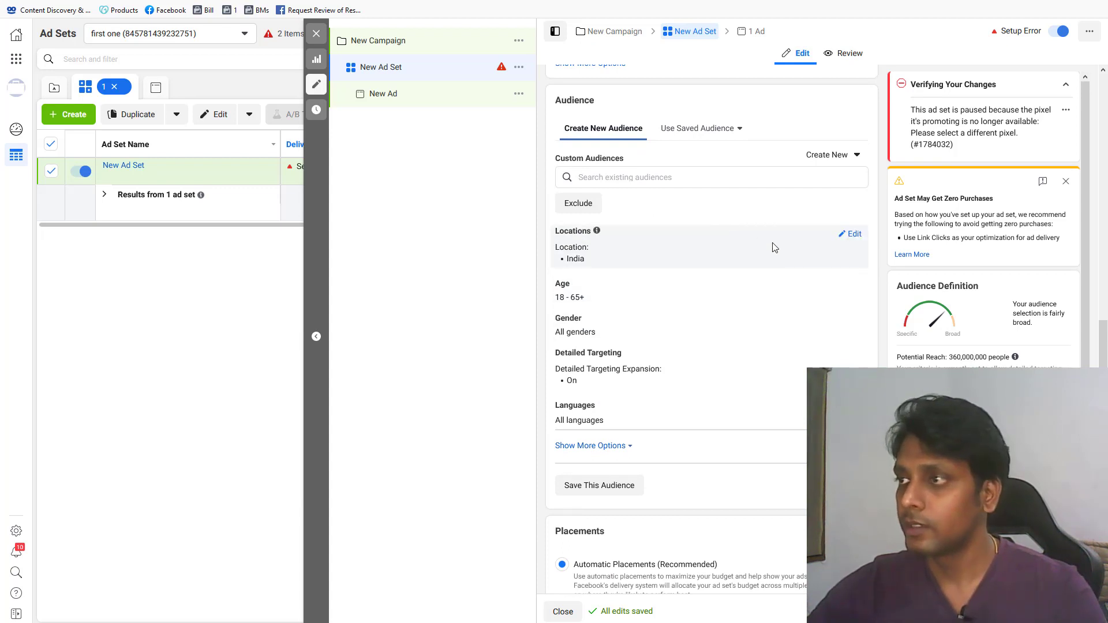
click(855, 234)
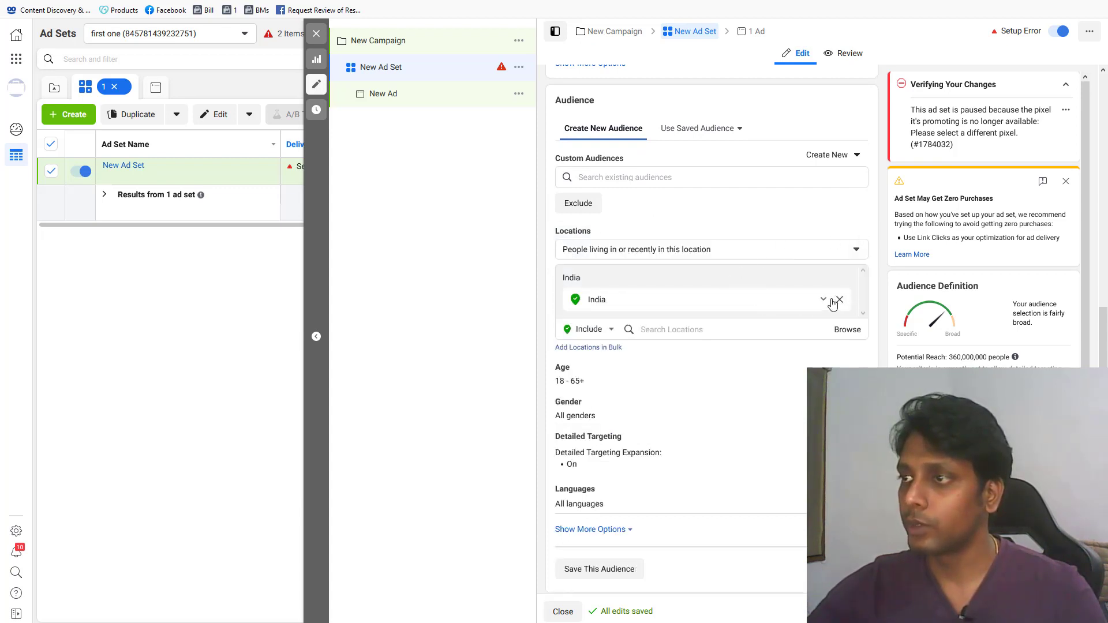
click(840, 300)
click(681, 288)
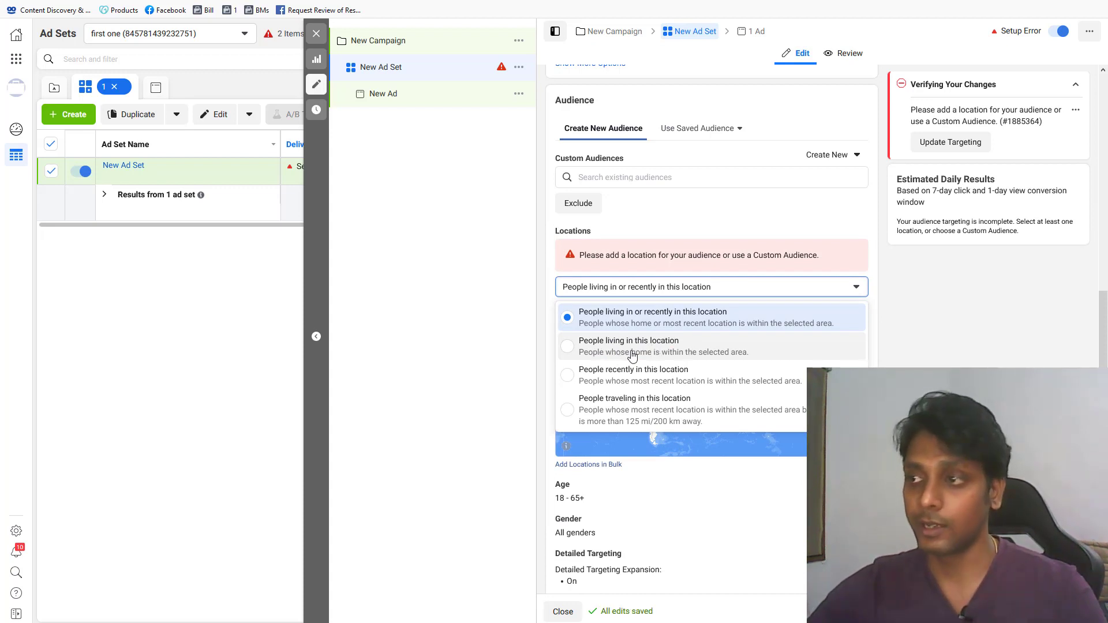
click(633, 353)
Add the United States and the United Kingdom to the audience's included locations
click(697, 313)
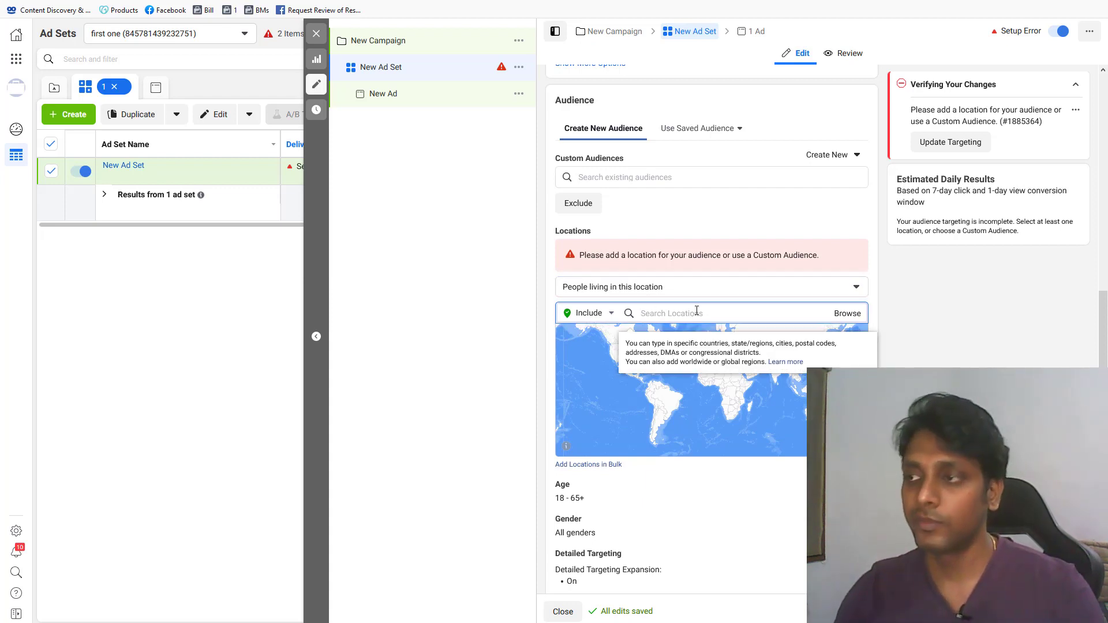
text(s)
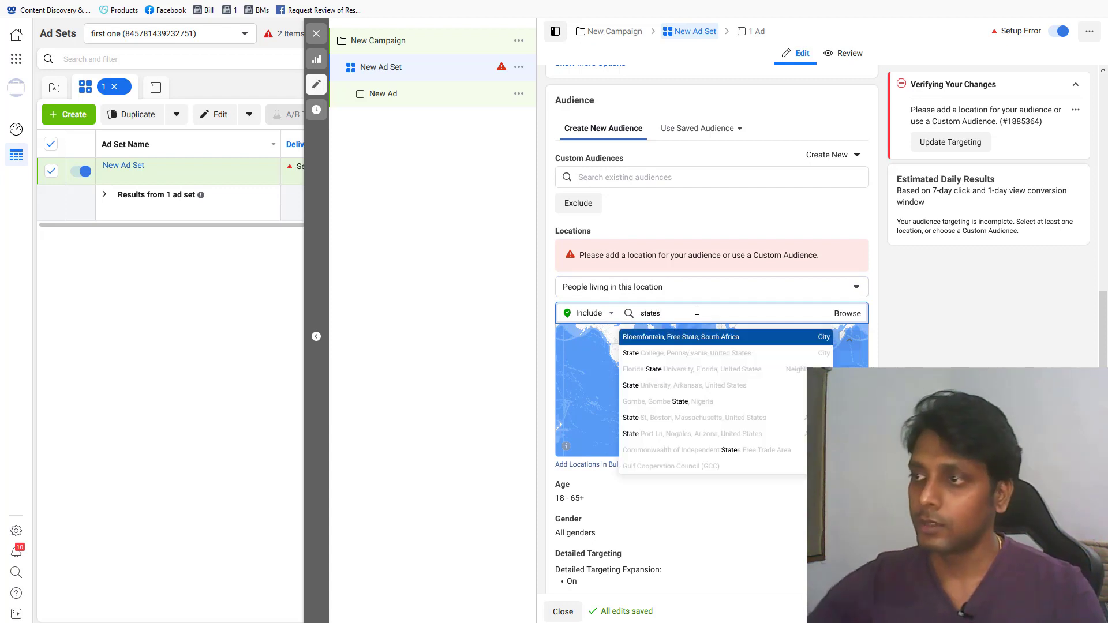
text(tates)
key(Return)
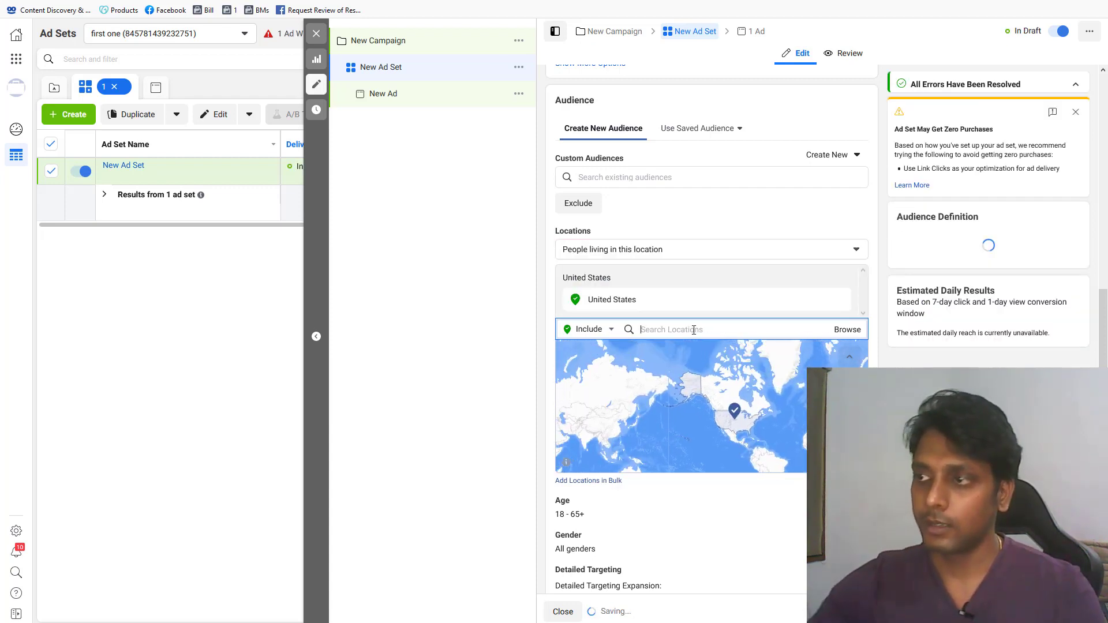
text(kinfg)
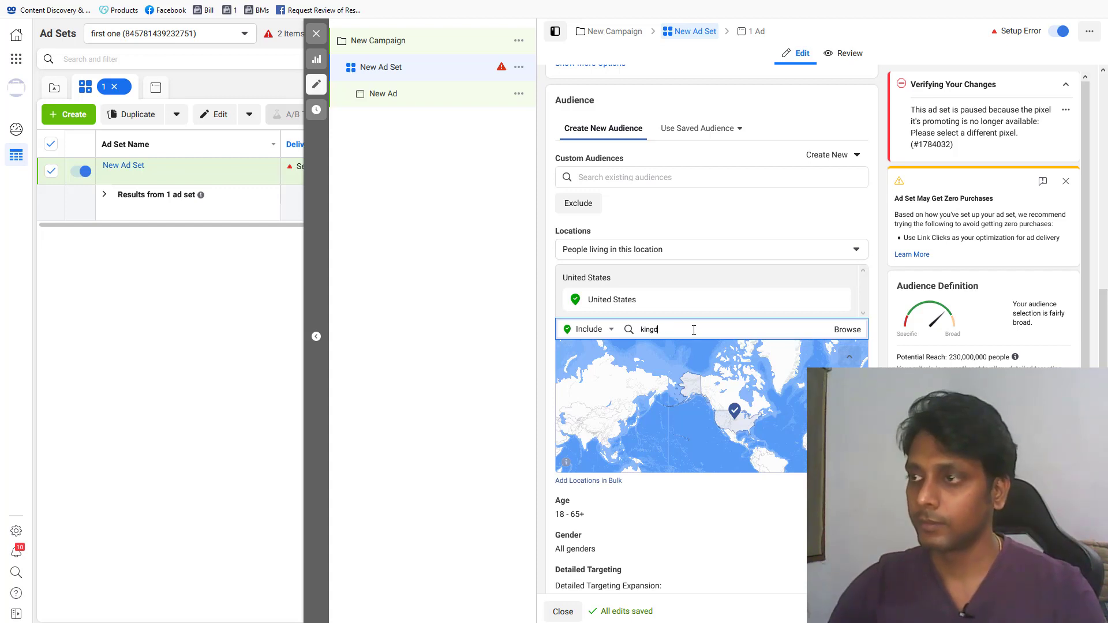
click(681, 354)
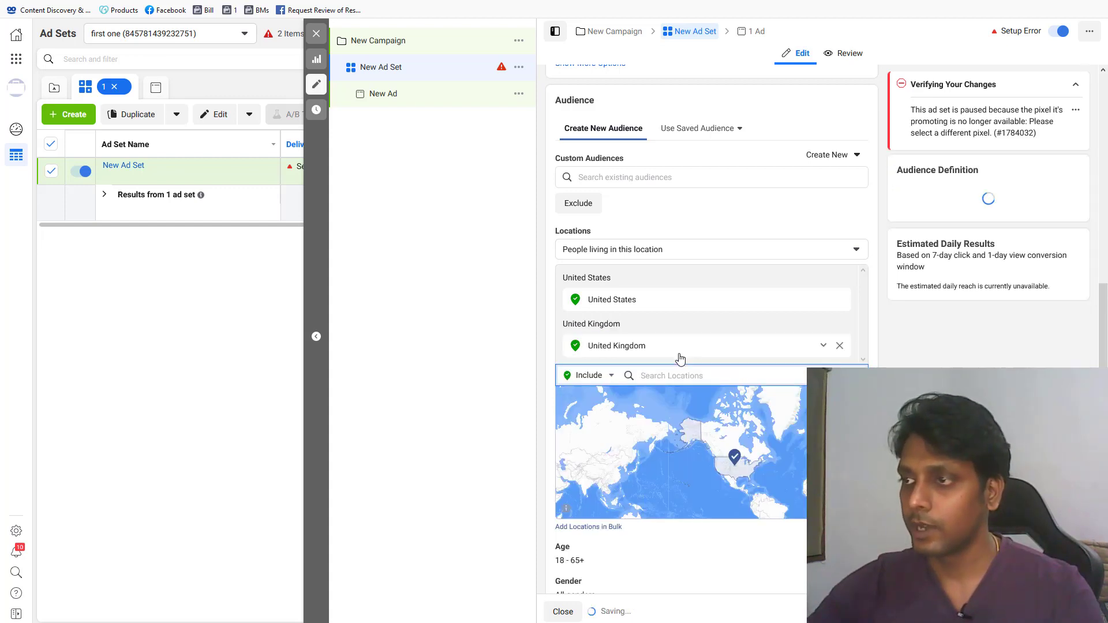
Add New Zealand and Australia to the audience's included locations
text(new)
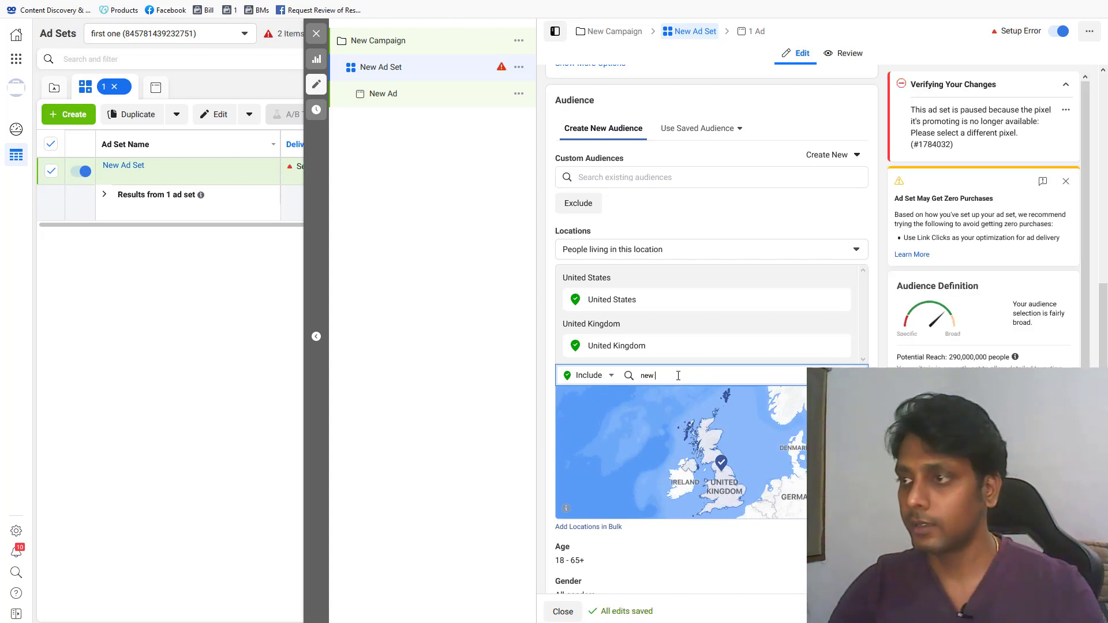
text( zea)
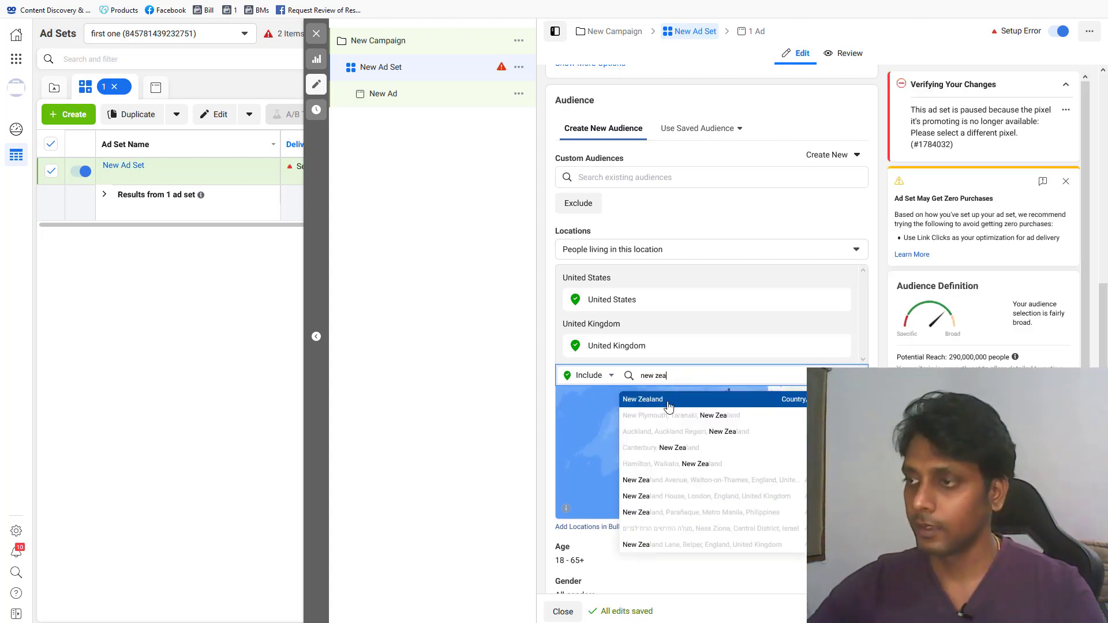
click(674, 402)
text(aus)
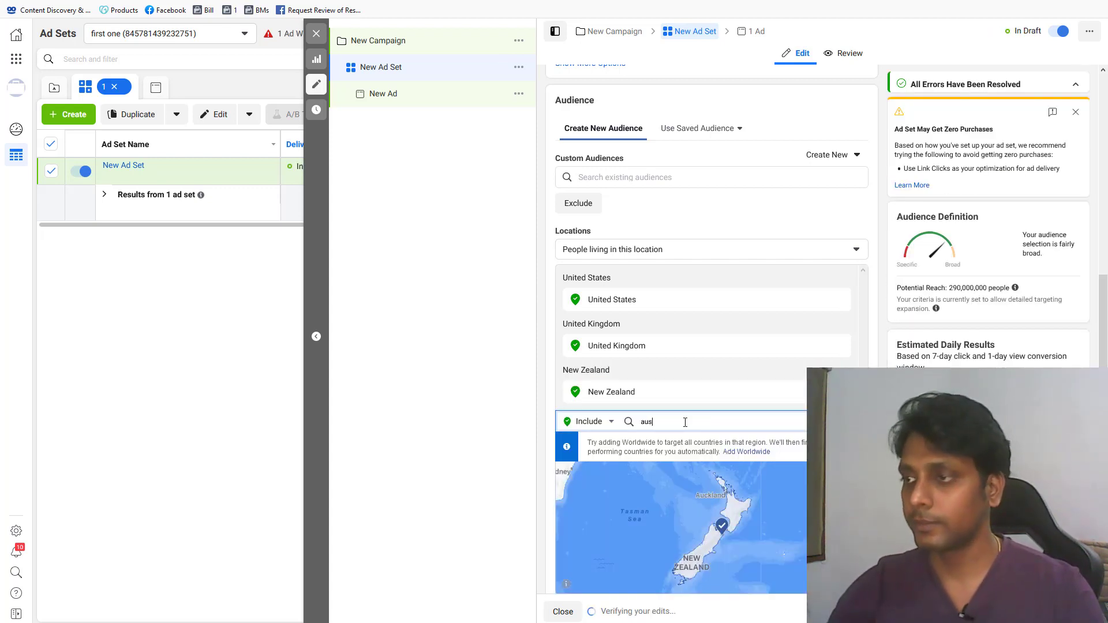
text(tralia)
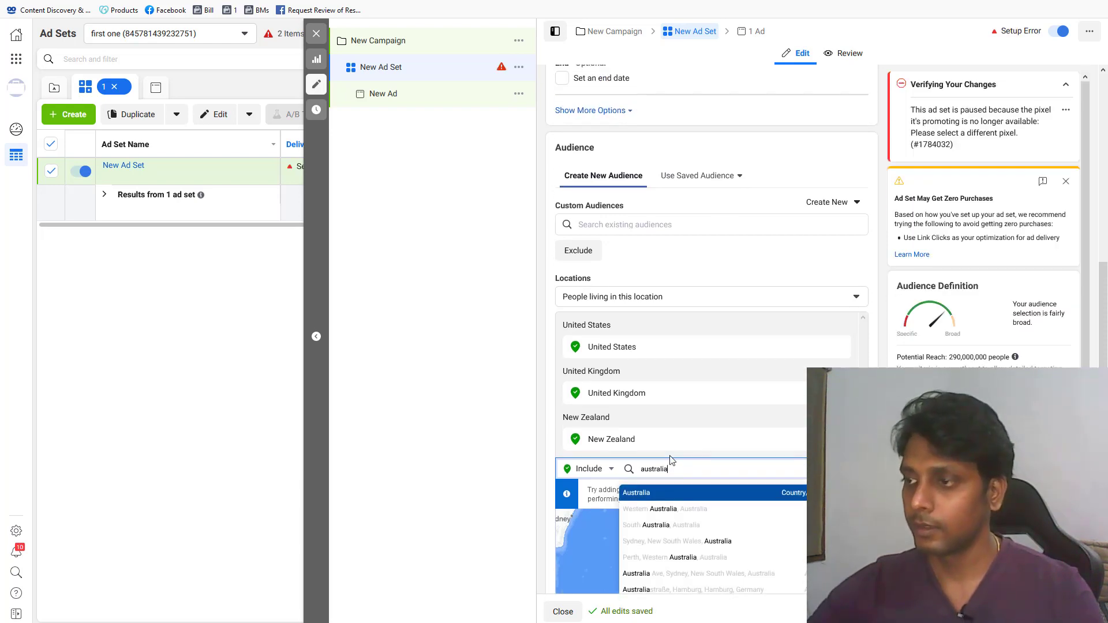
key(Return)
Add Canada to the audience's included locations and review the list of countries
scroll(859, 263, down, 2)
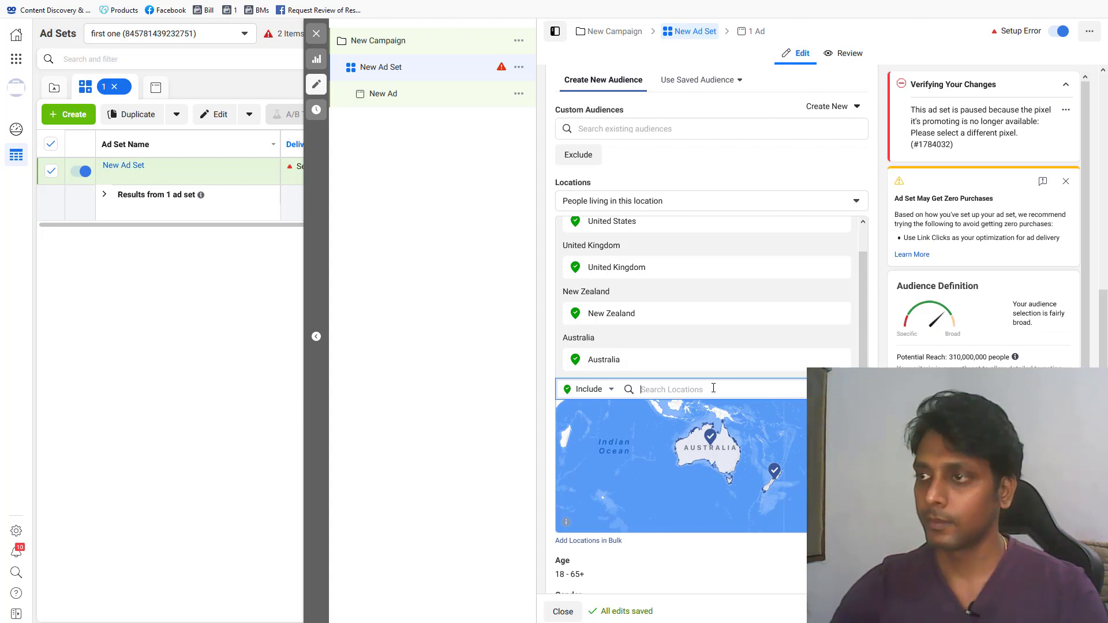
scroll(635, 314, up, 1)
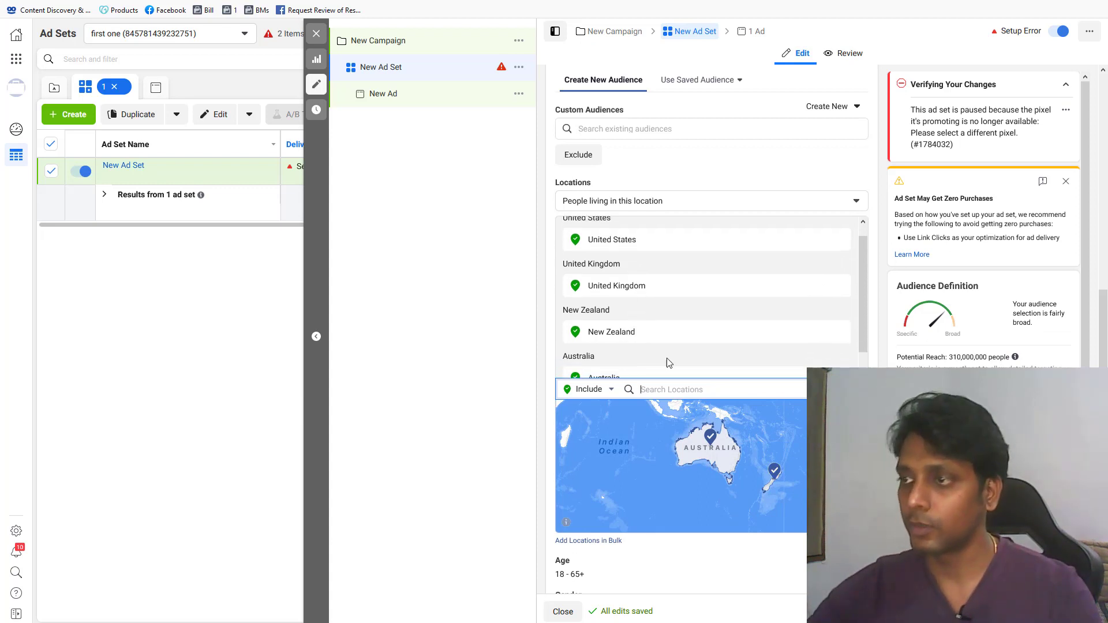
scroll(668, 362, down, 1)
text(canada)
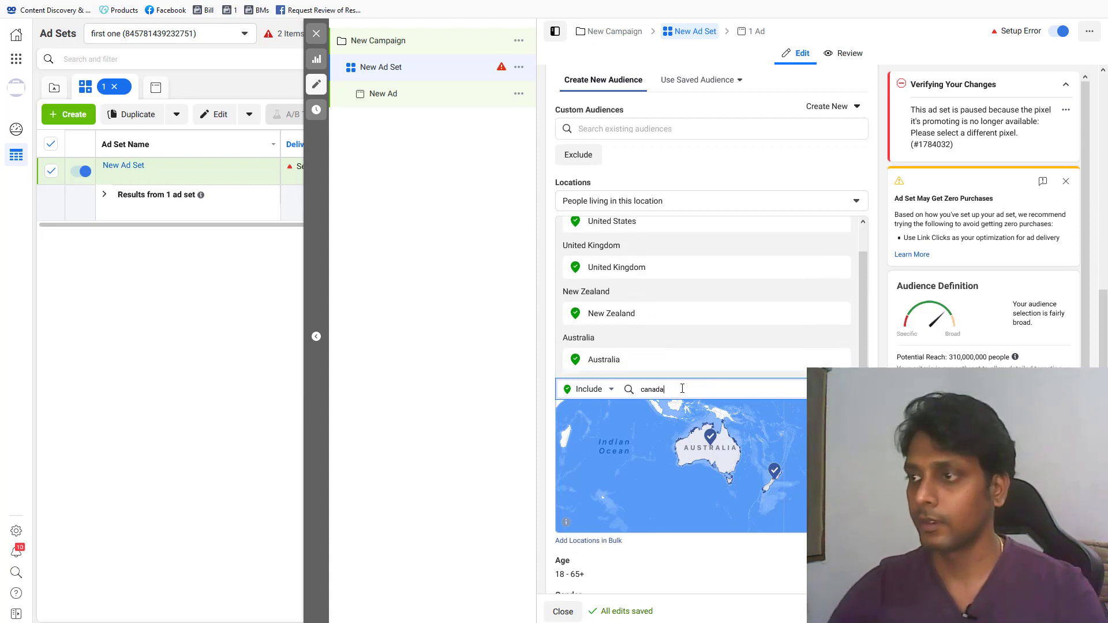
click(686, 410)
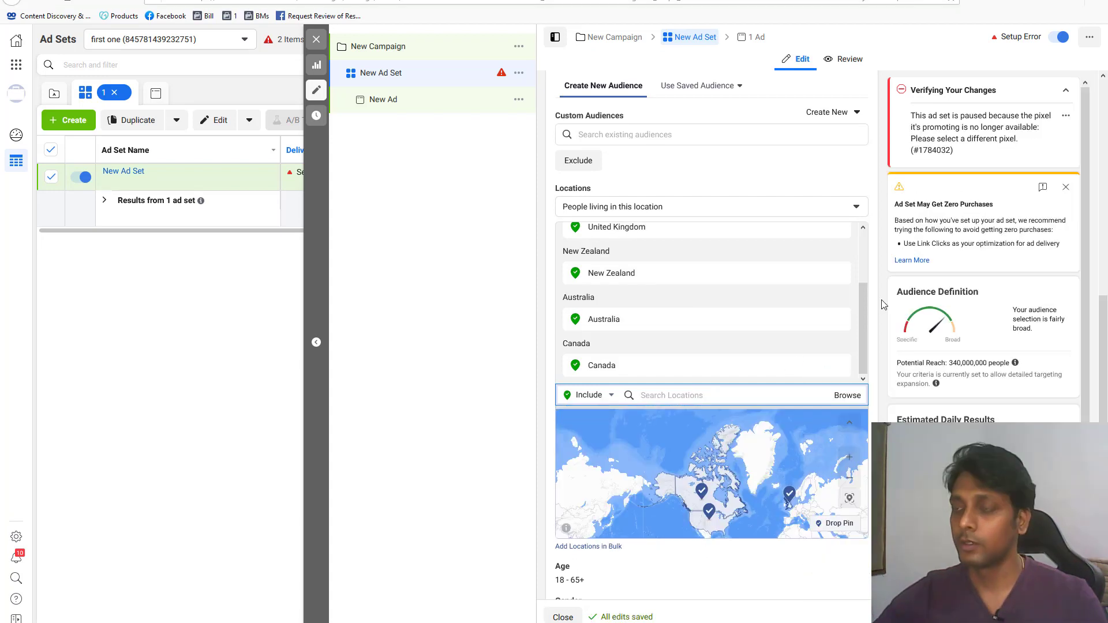
scroll(781, 292, up, 3)
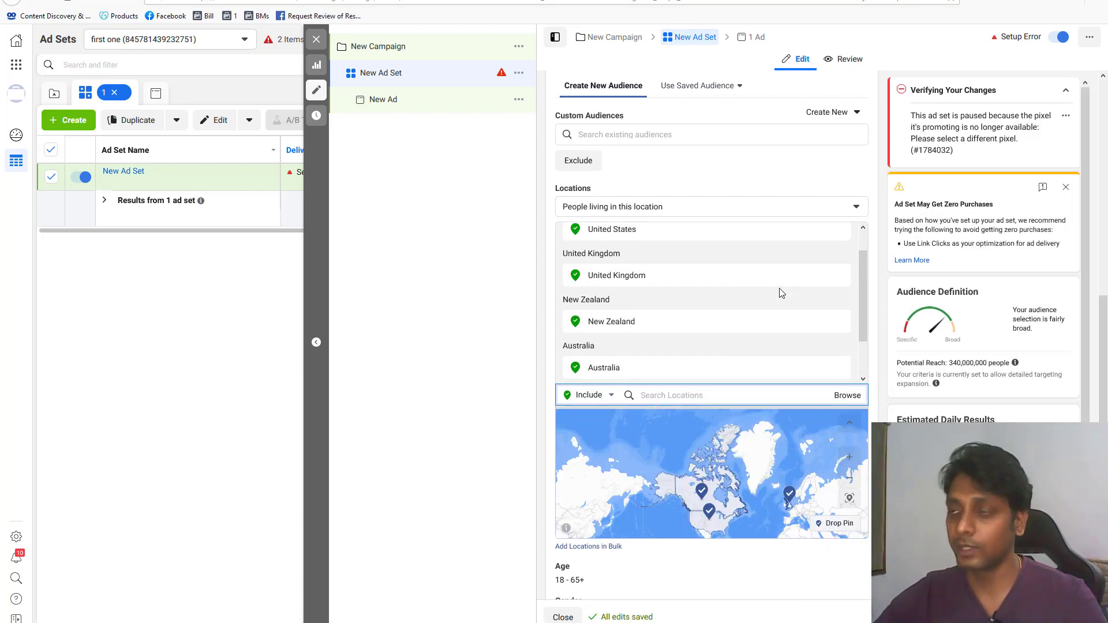
scroll(681, 277, up, 2)
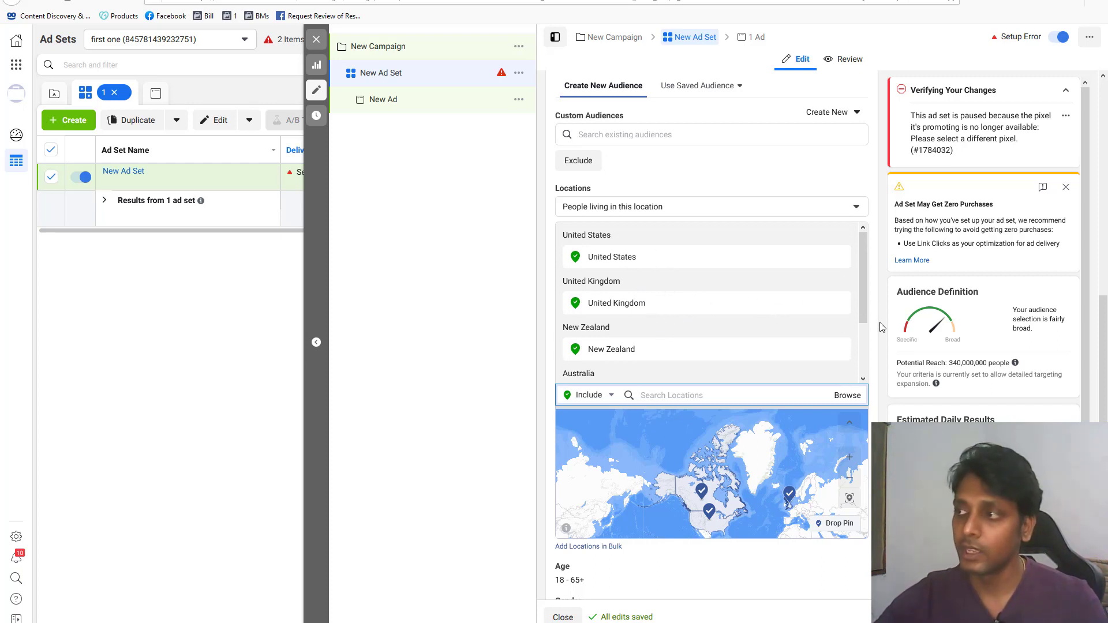
Set the audience's minimum age to 30 and open the gender setting for editing
scroll(878, 323, down, 2)
scroll(882, 329, down, 4)
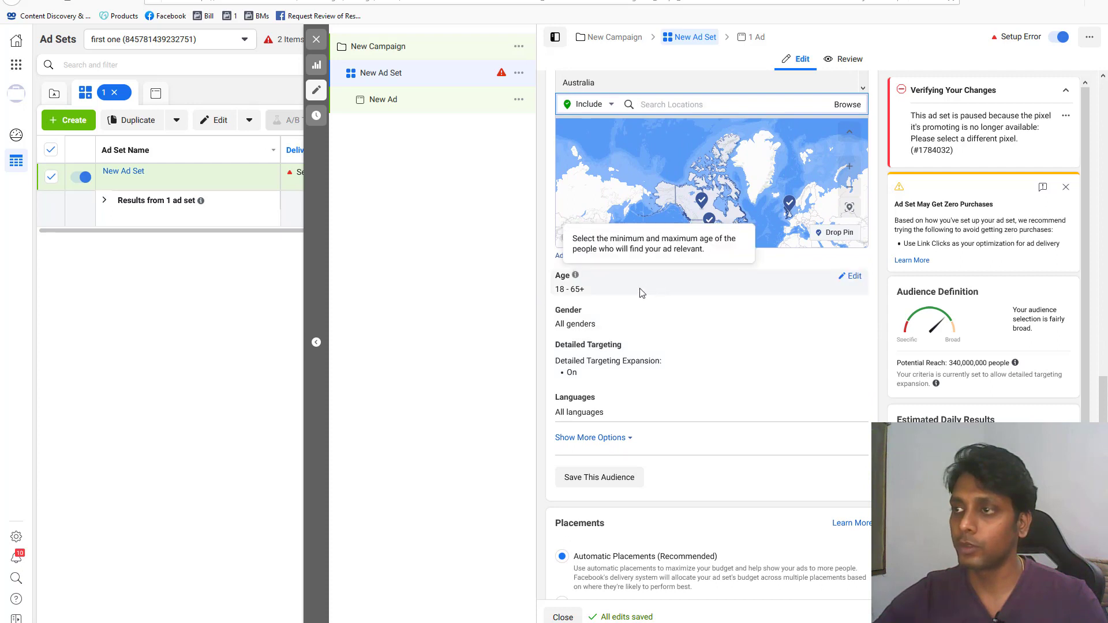
click(849, 277)
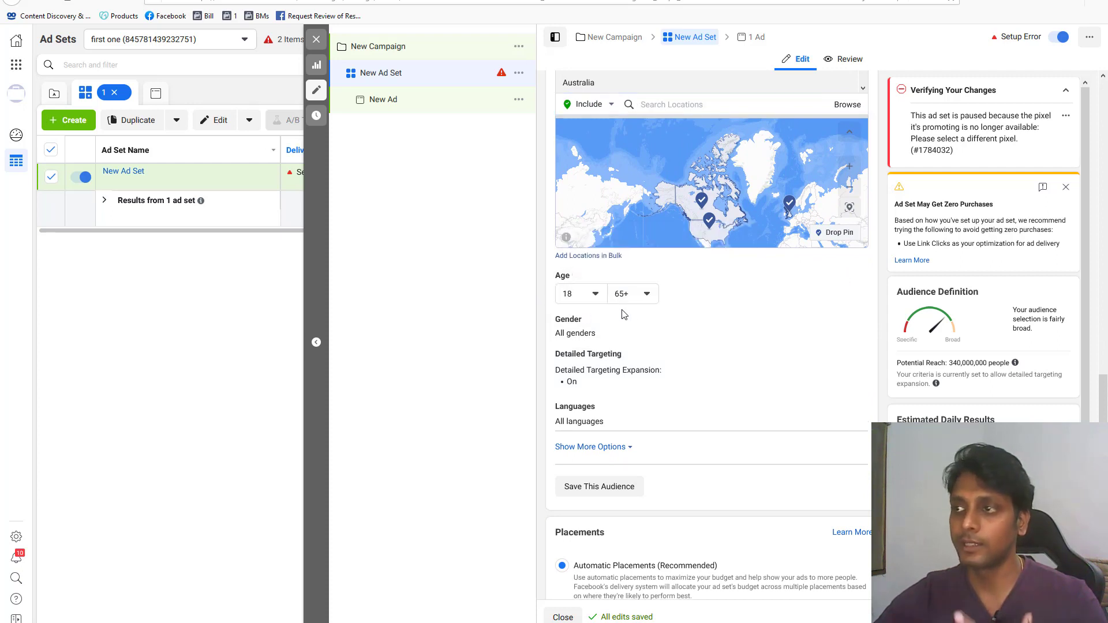
click(595, 295)
scroll(600, 394, down, 5)
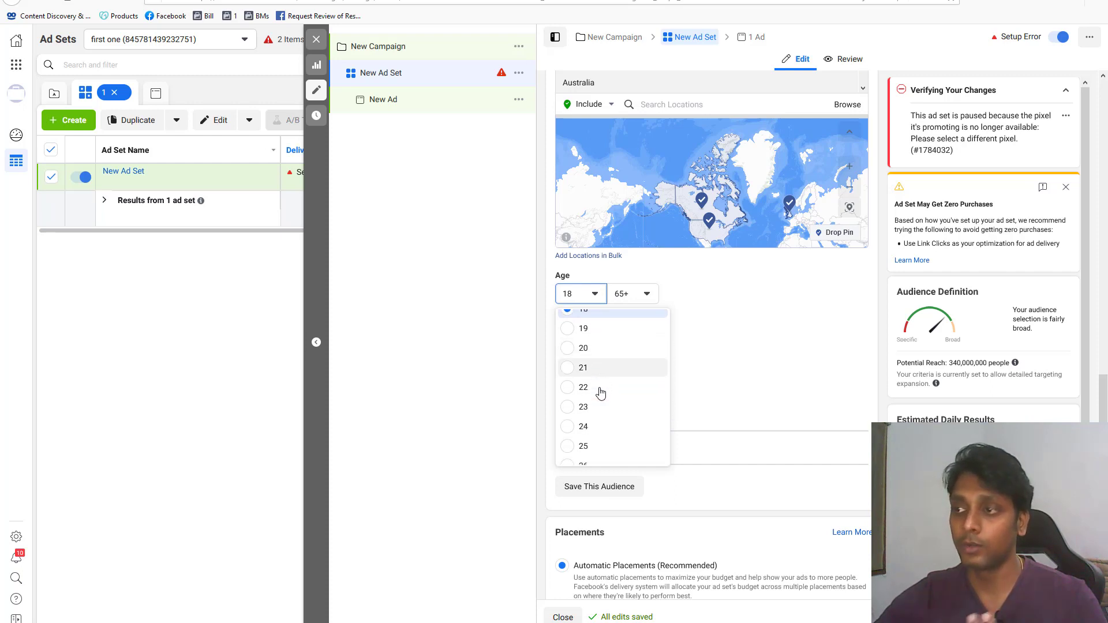
scroll(600, 392, down, 1)
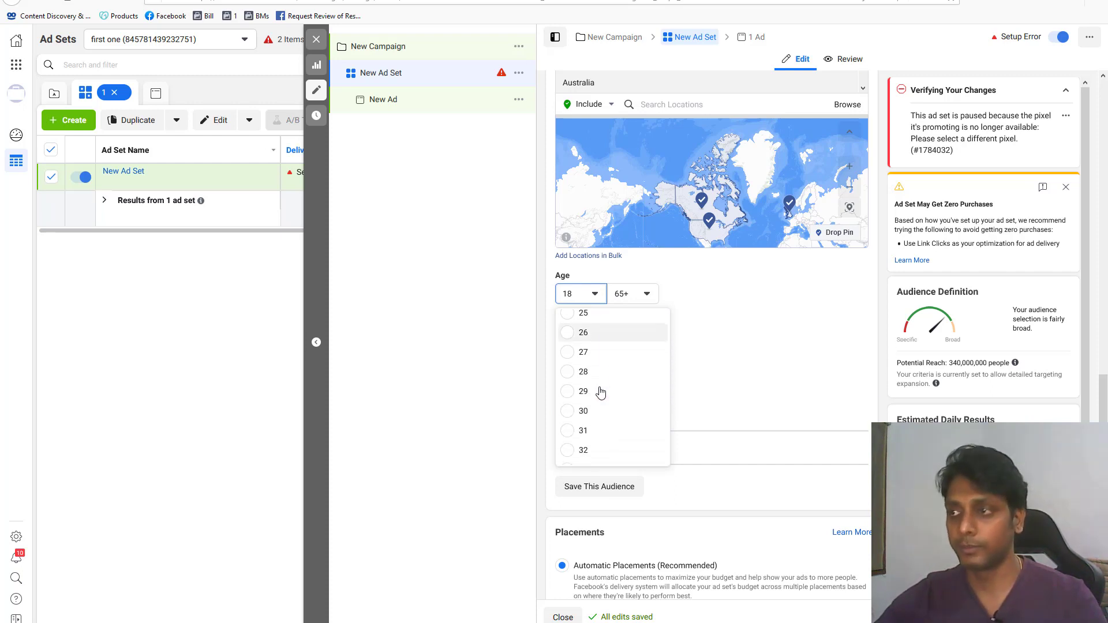
scroll(593, 408, down, 1)
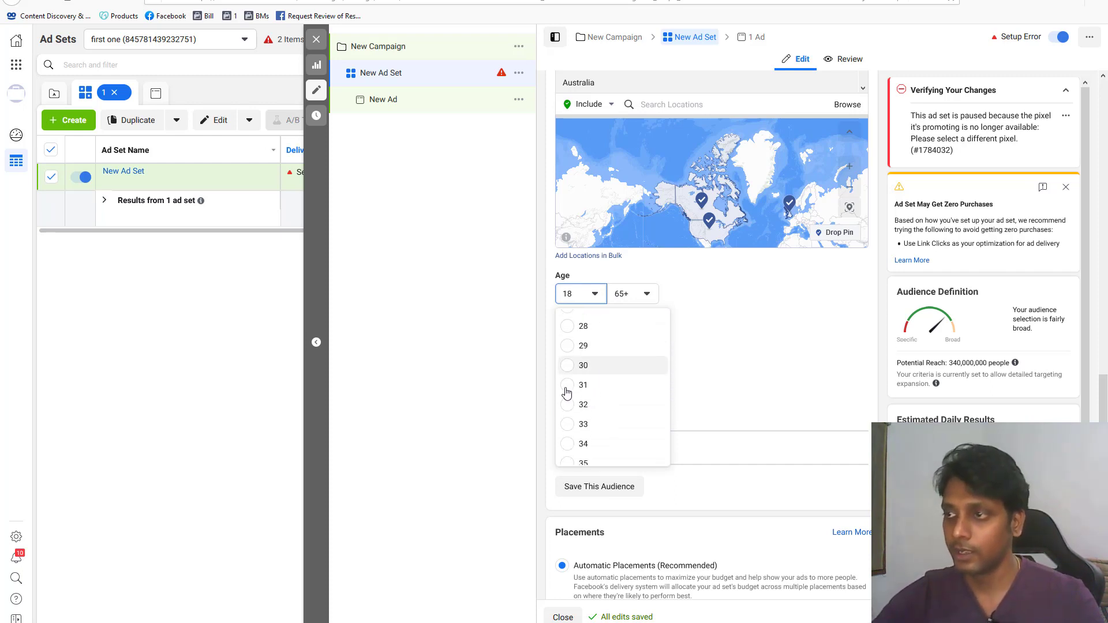
click(573, 366)
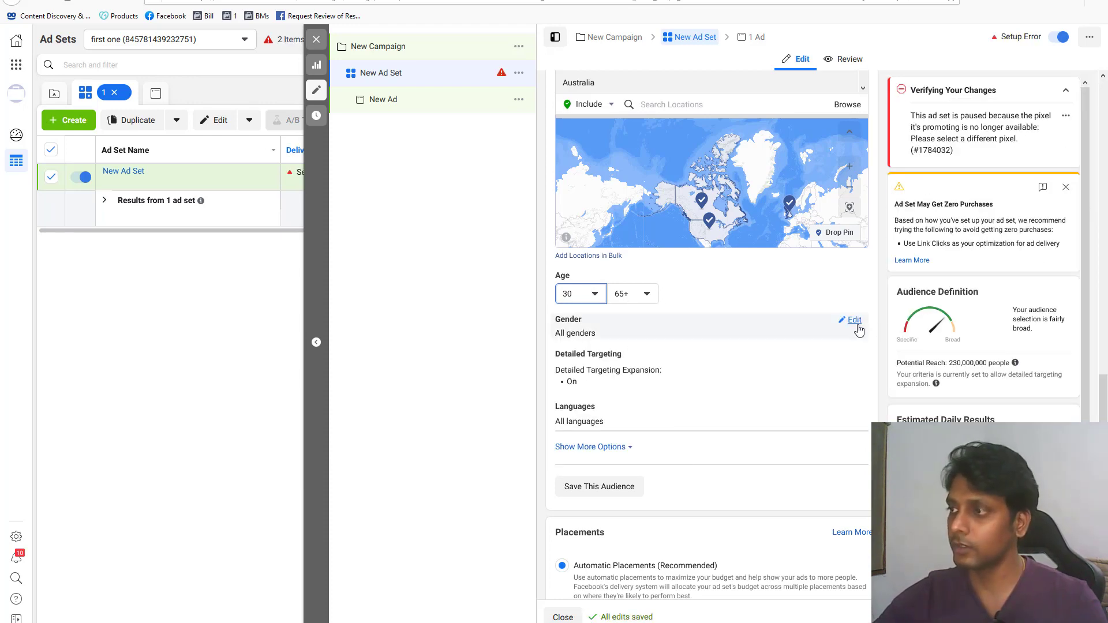
click(858, 324)
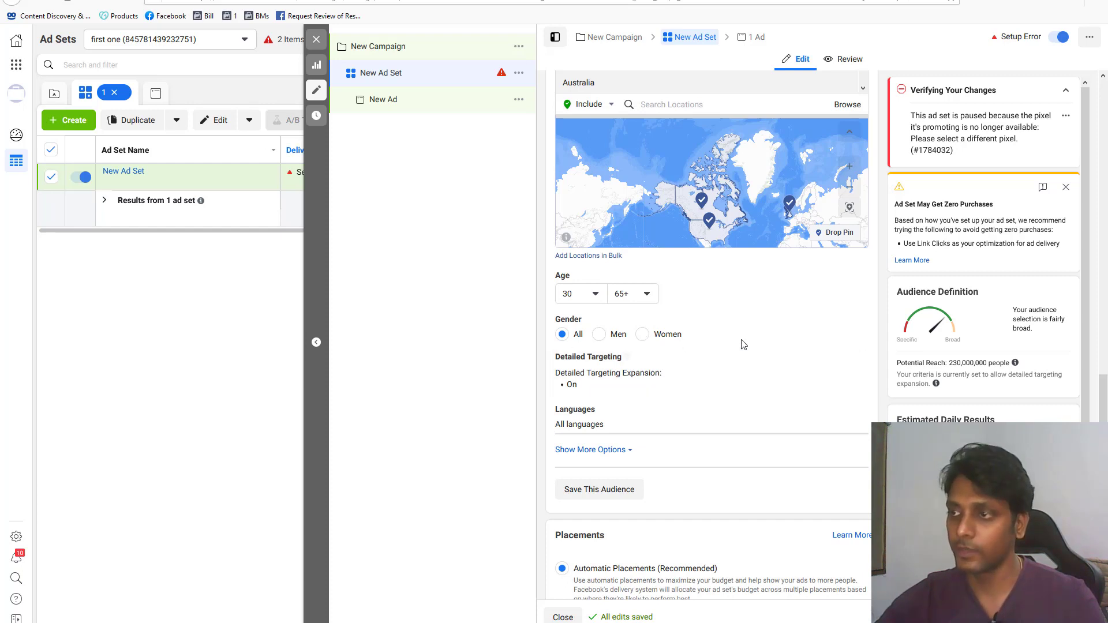
Turn off detailed targeting expansion and add the interest The Law Of Attraction to the audience's detailed targeting
scroll(739, 344, down, 1)
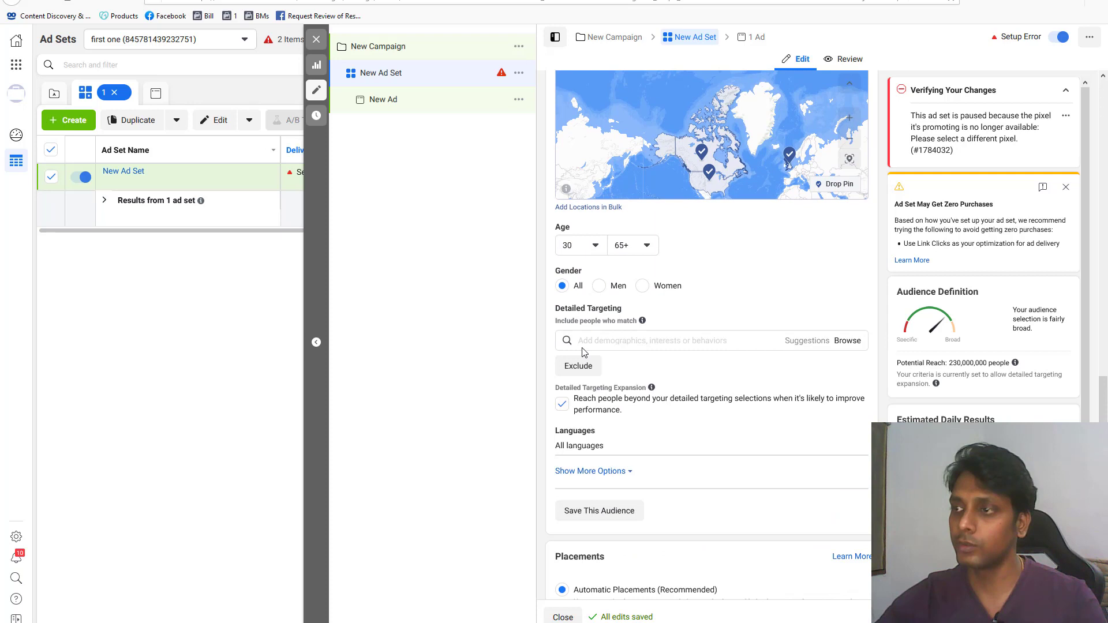
click(562, 404)
click(623, 344)
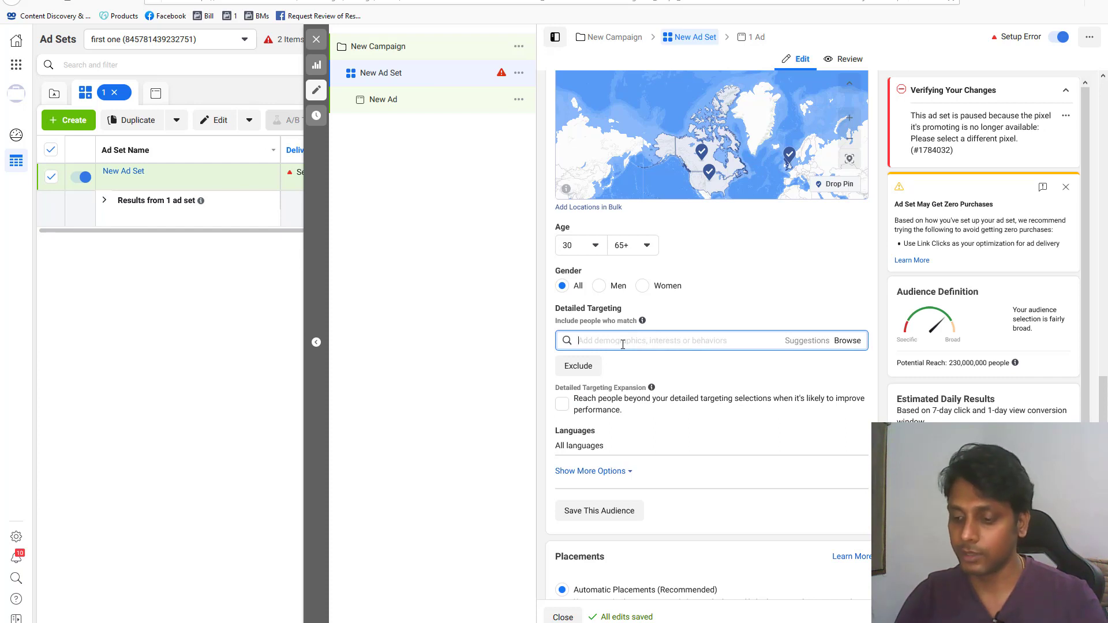
text(law)
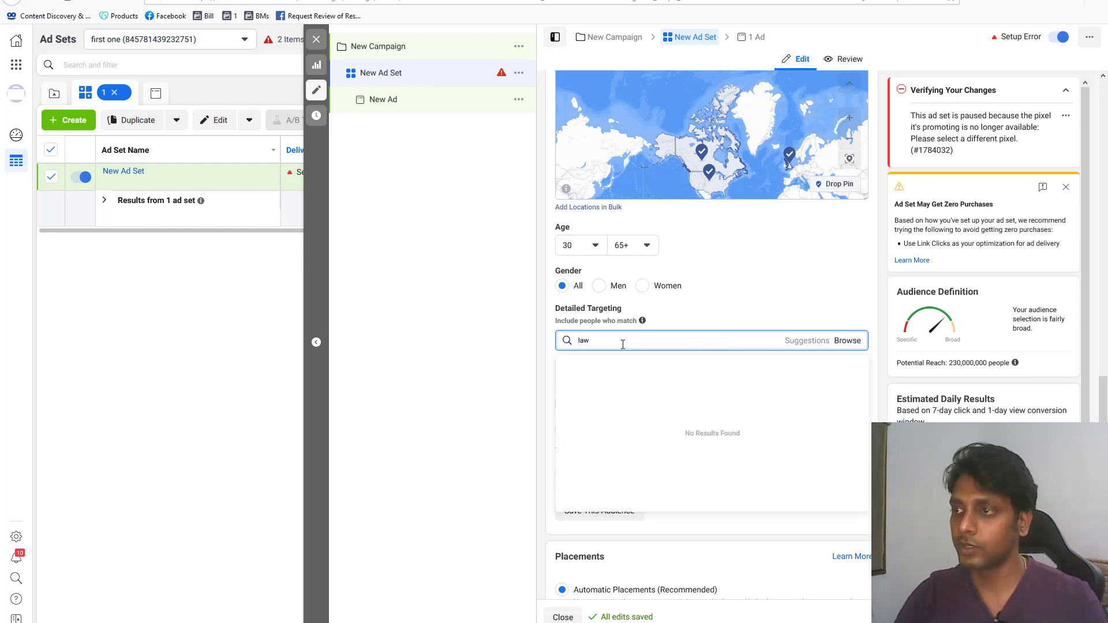
text( of attraction)
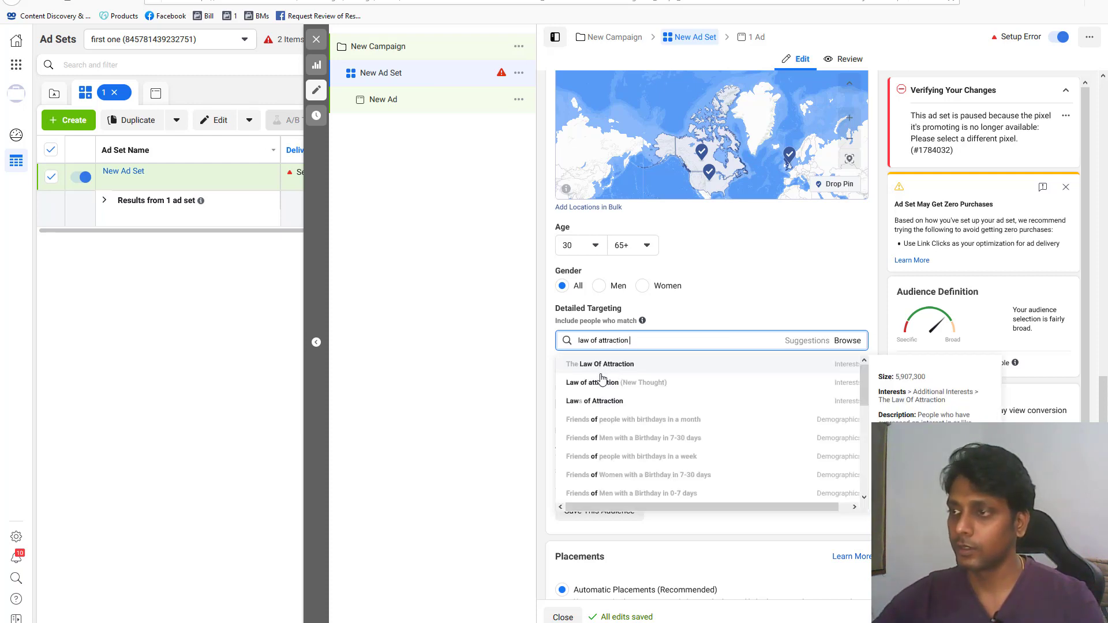
click(603, 366)
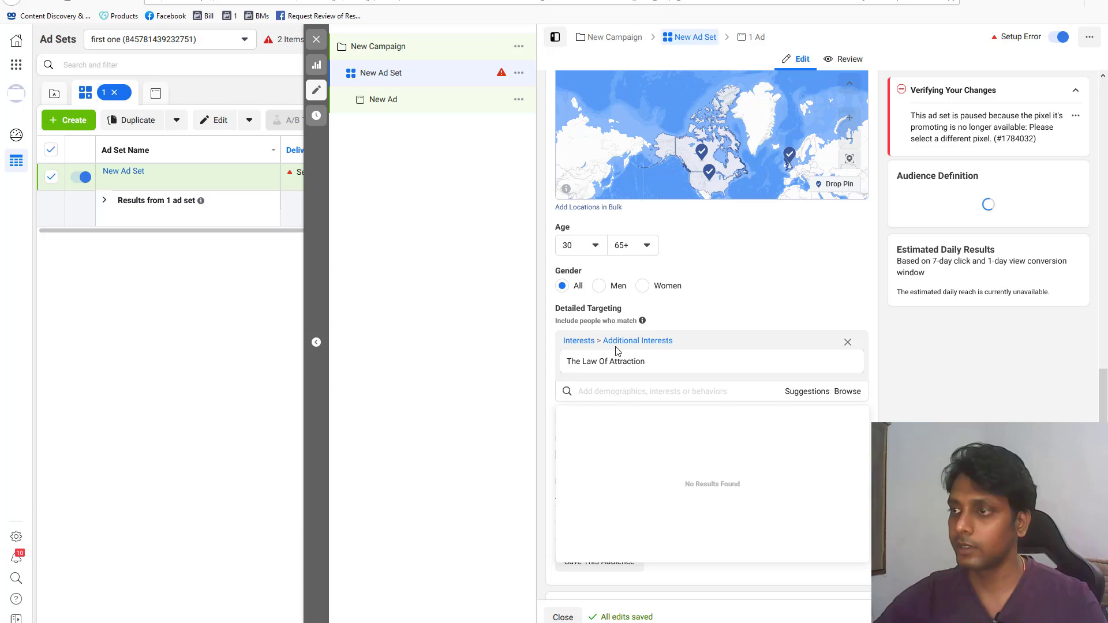
Browse the suggested interests and add Mindfulness to the detailed targeting
click(800, 393)
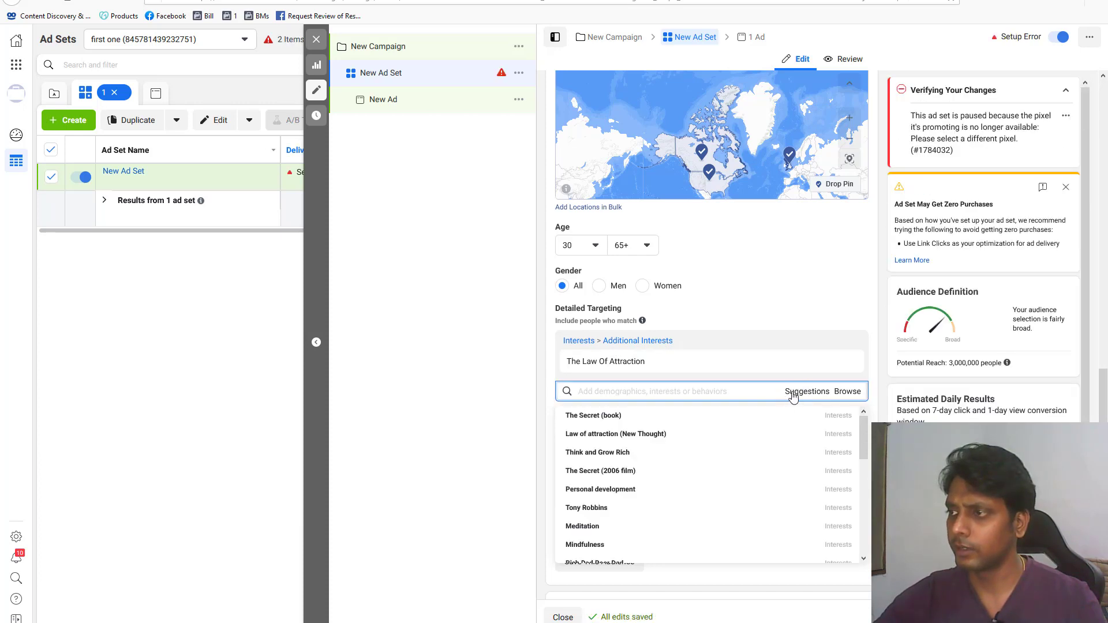
scroll(733, 433, down, 2)
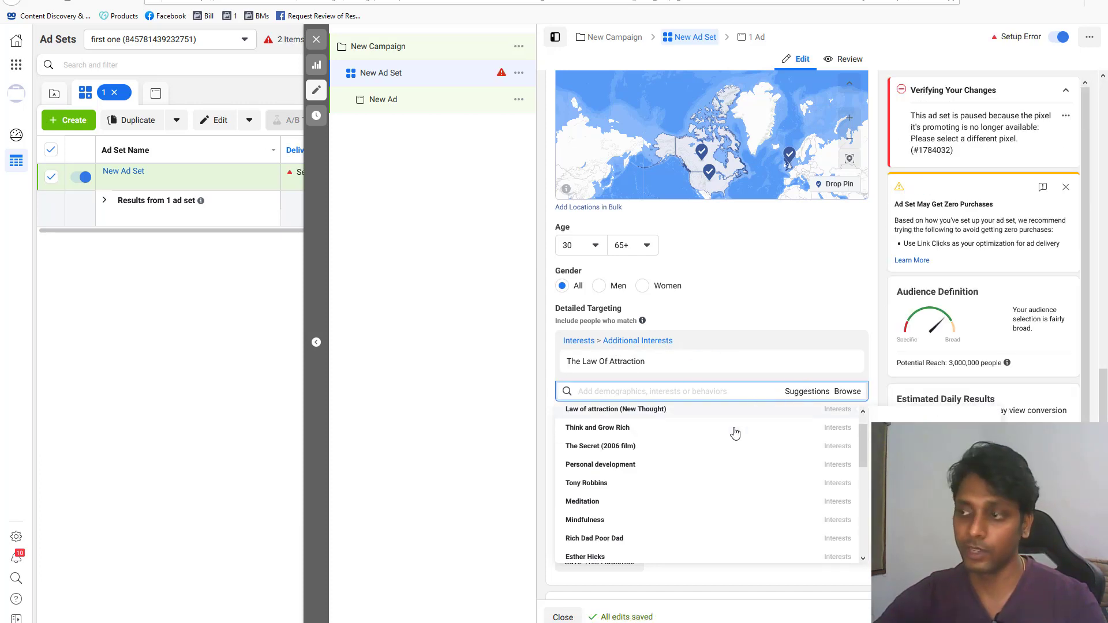
scroll(871, 315, down, 1)
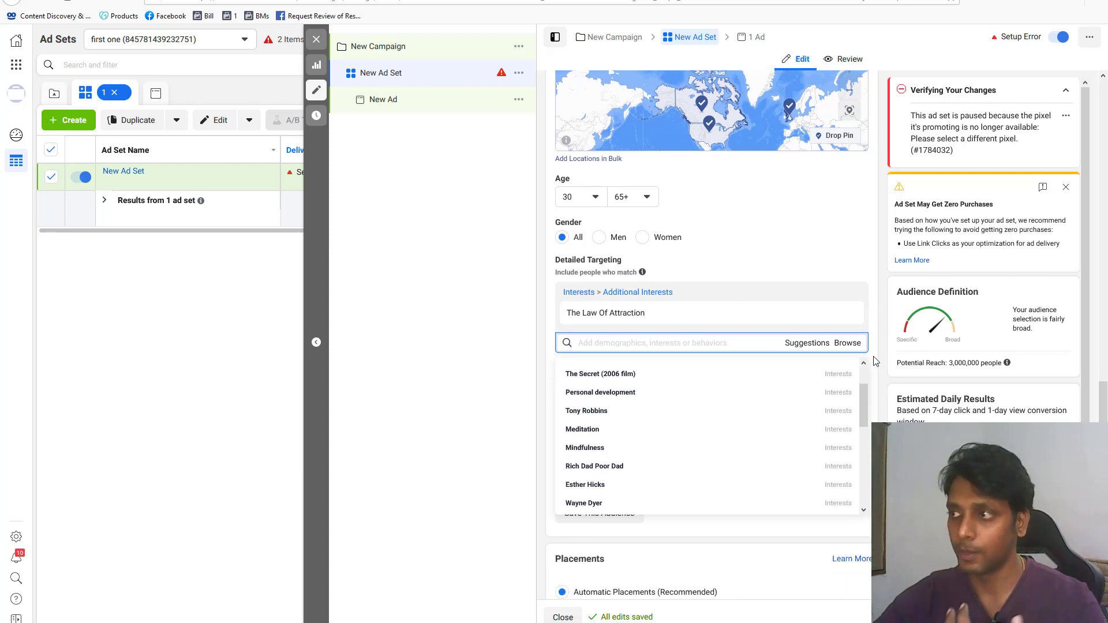
scroll(871, 369, down, 1)
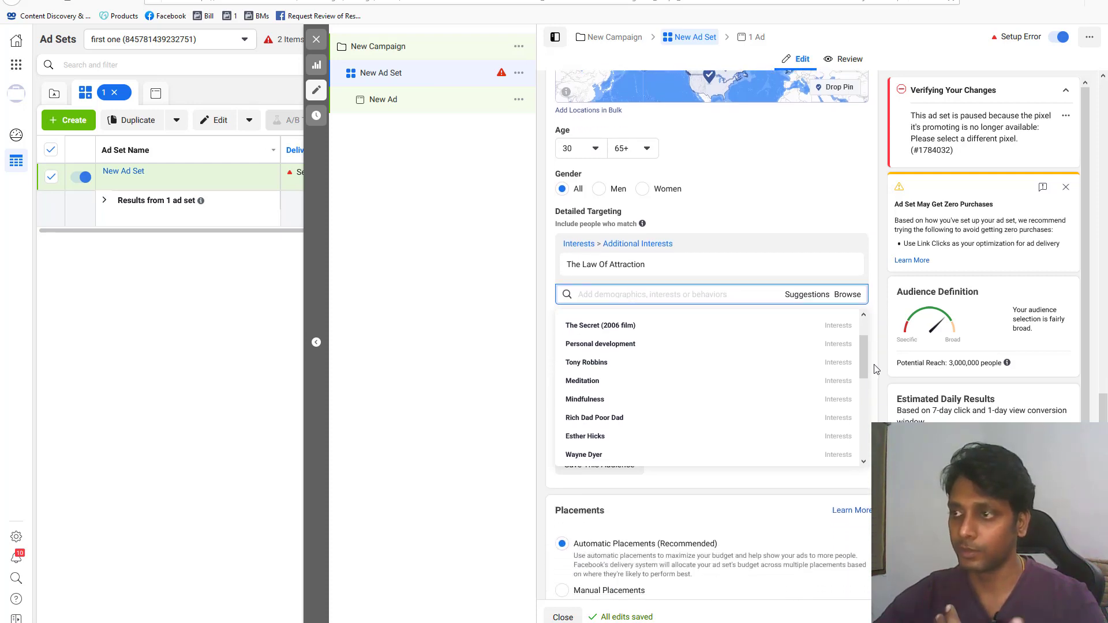
click(584, 403)
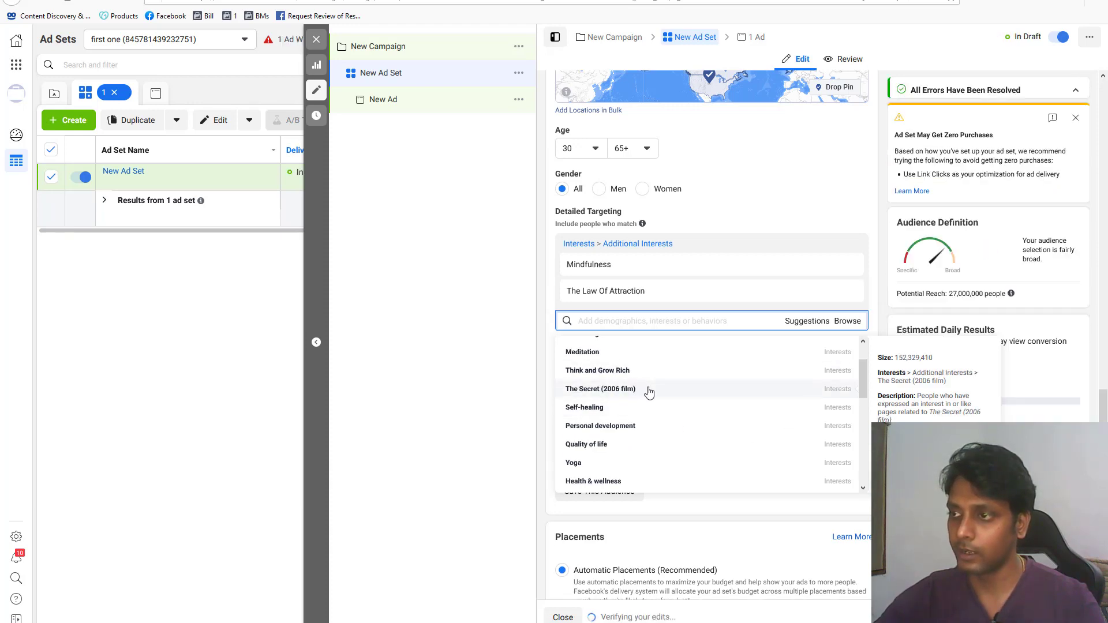
Add the suggested interests Self-healing and Health & wellness to the detailed targeting
scroll(648, 388, down, 1)
click(584, 359)
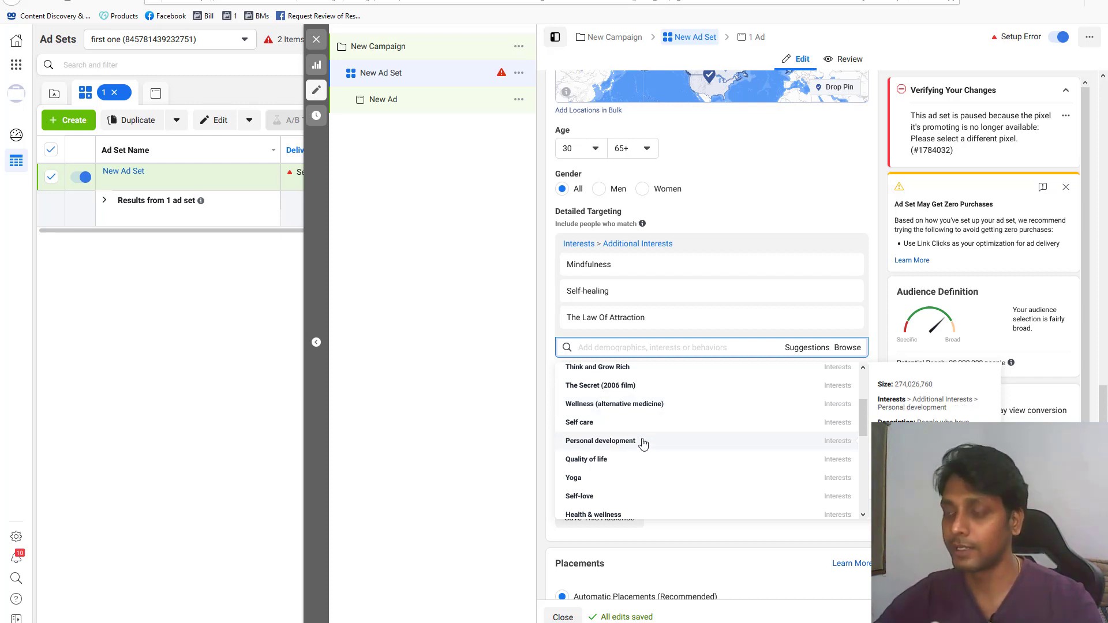
scroll(695, 458, down, 4)
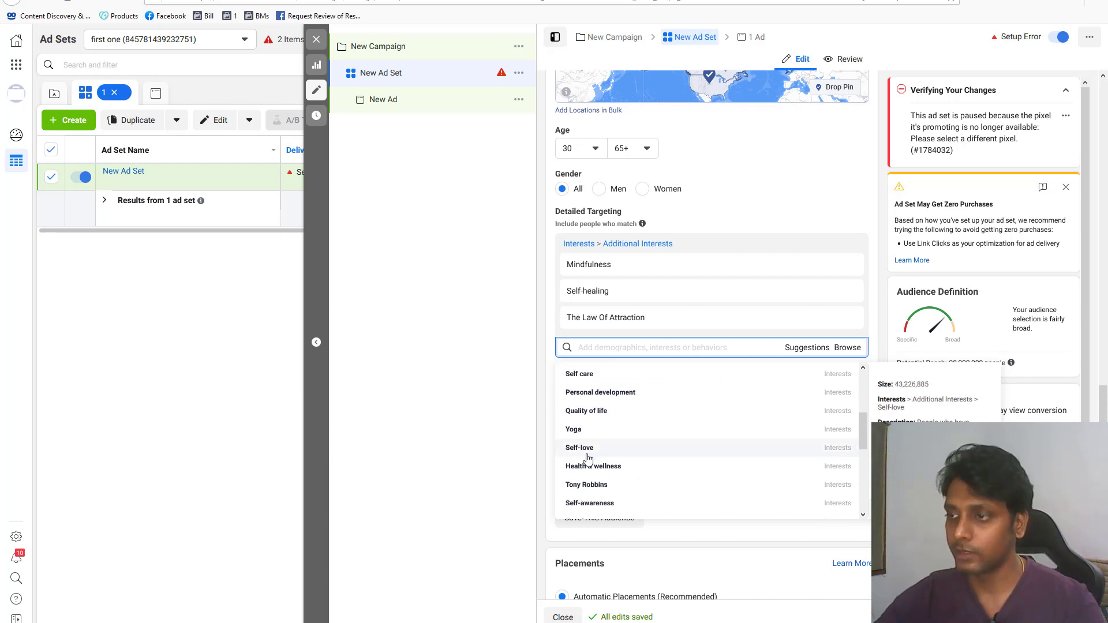
click(576, 418)
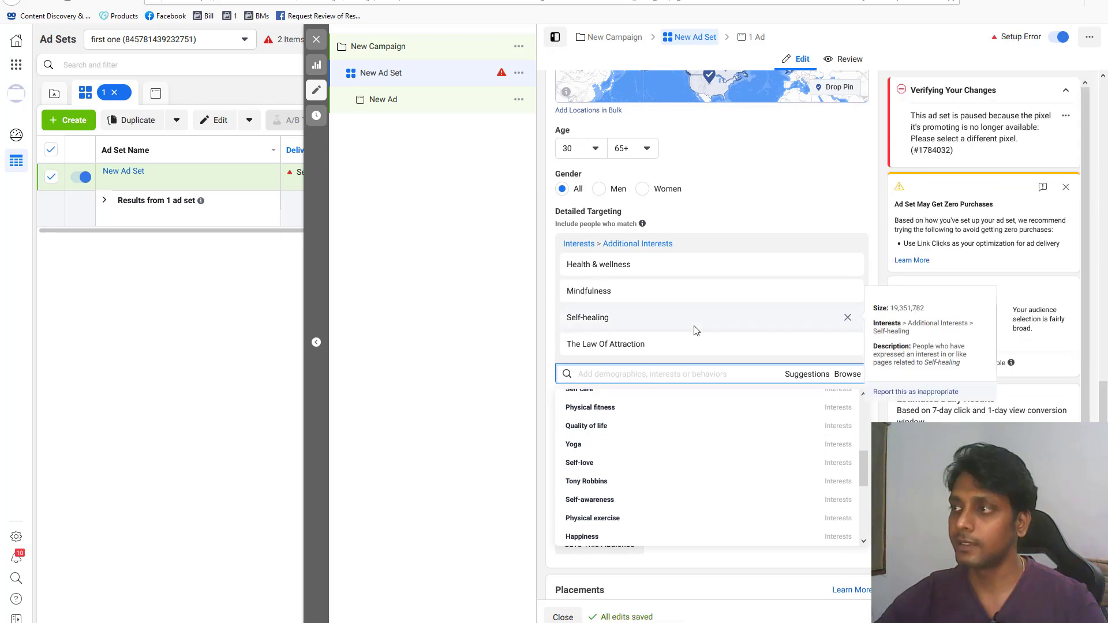
click(883, 227)
Restrict the audience's languages to English (All)
scroll(866, 301, down, 5)
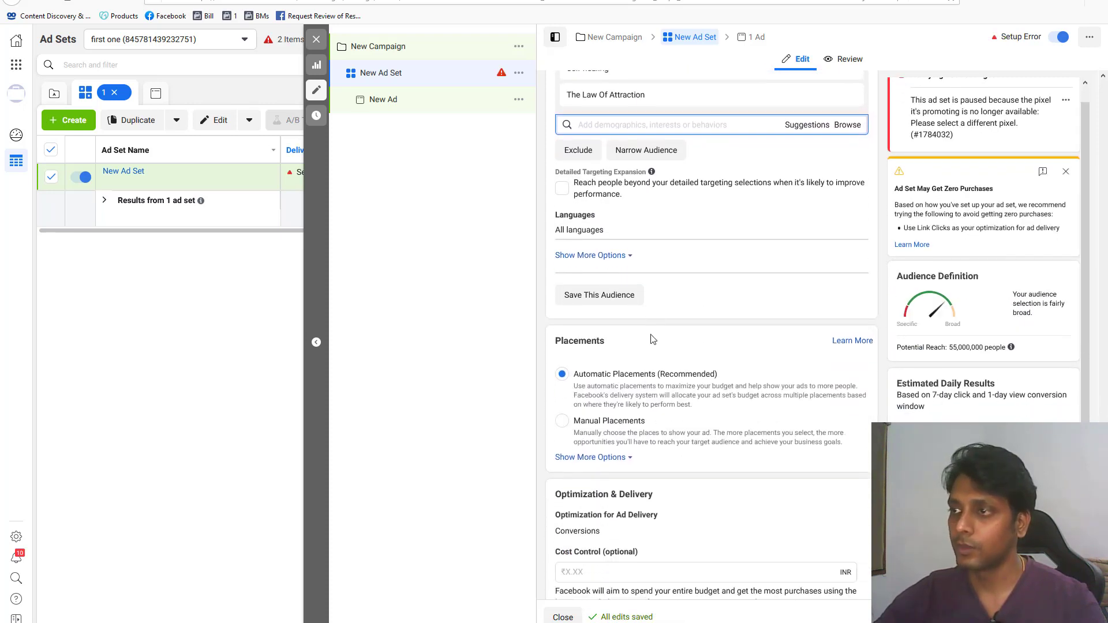
click(850, 176)
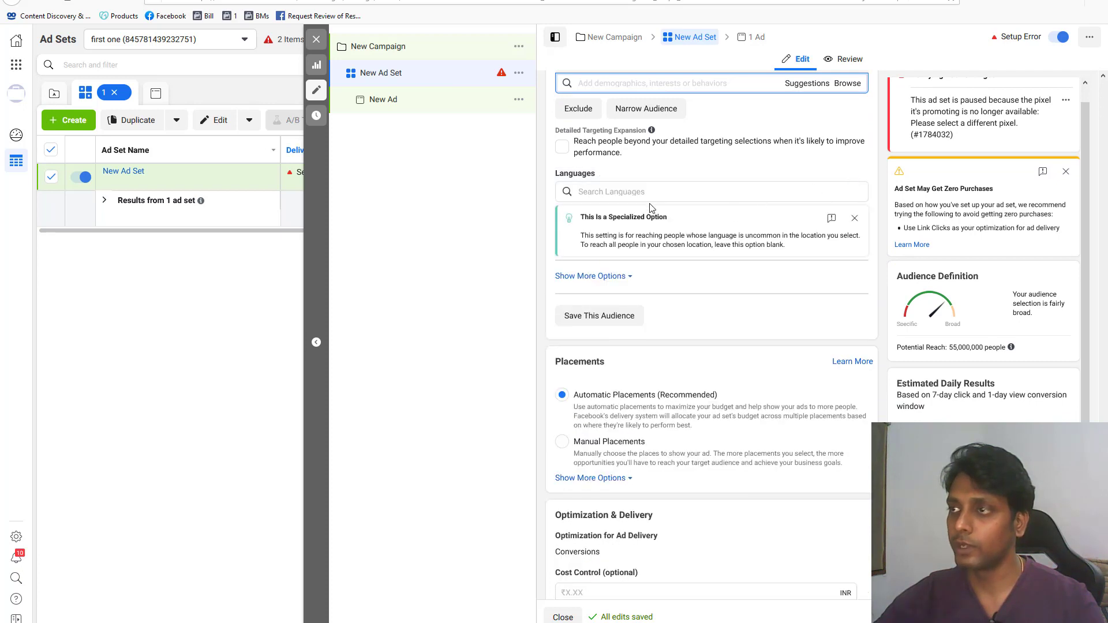
text(en)
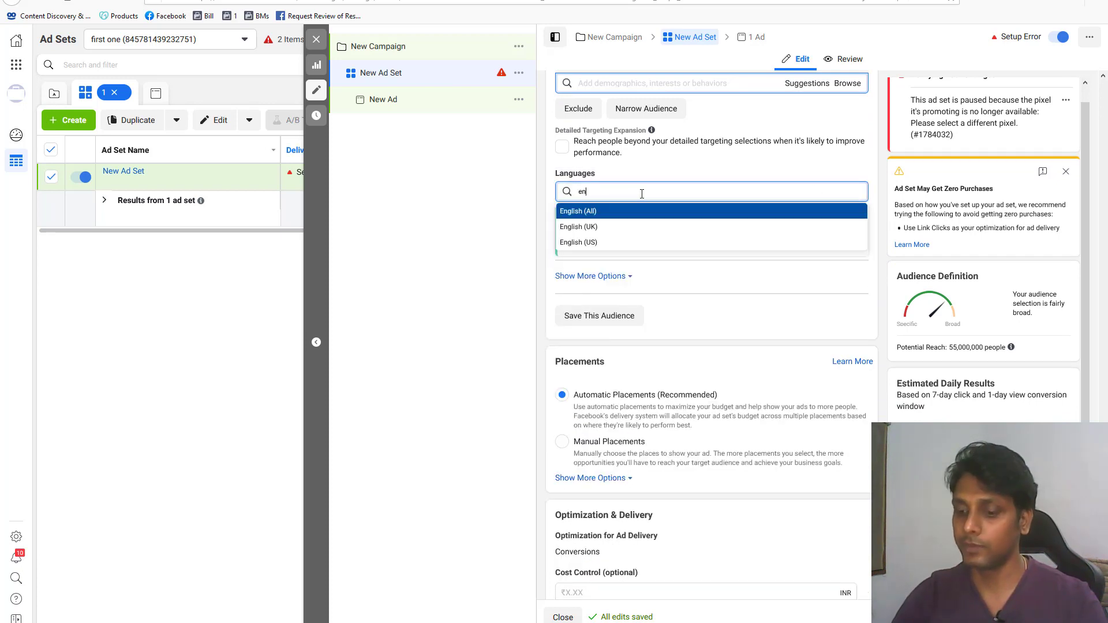
click(607, 216)
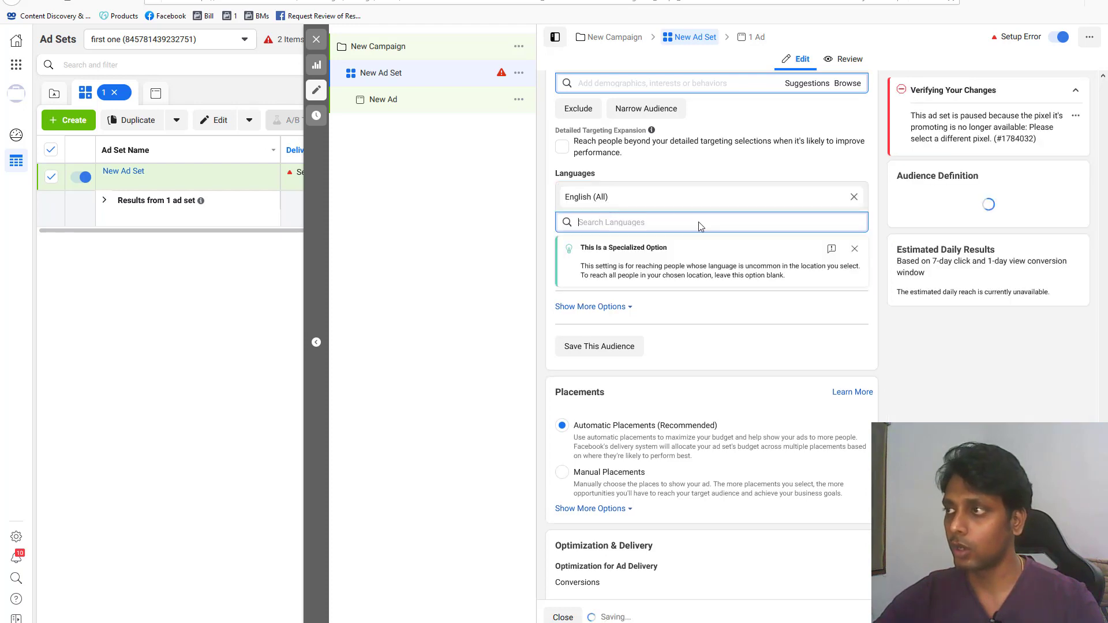
Review the placements and expand the additional optimization and delivery options to examine the conversion window
scroll(626, 324, down, 3)
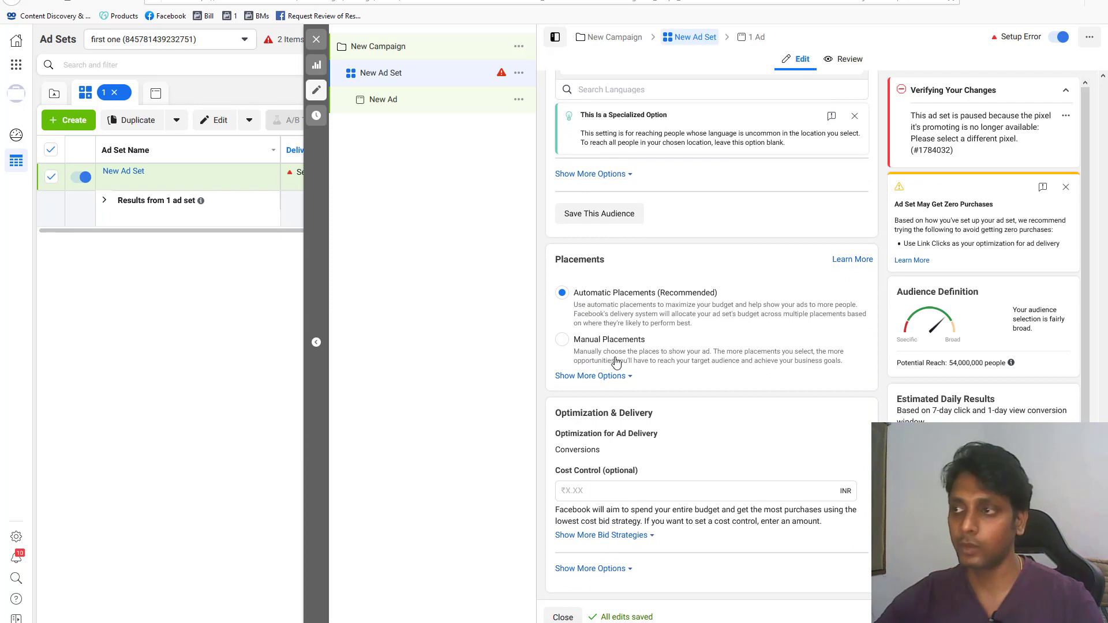
click(594, 569)
scroll(743, 443, down, 2)
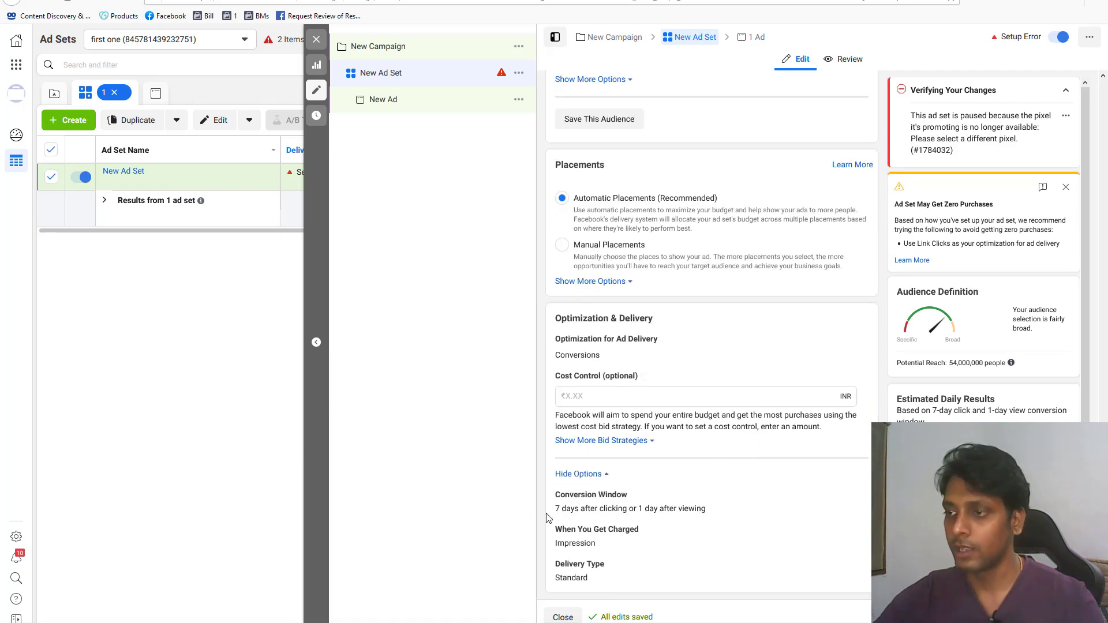
drag(561, 509, 664, 508)
click(696, 507)
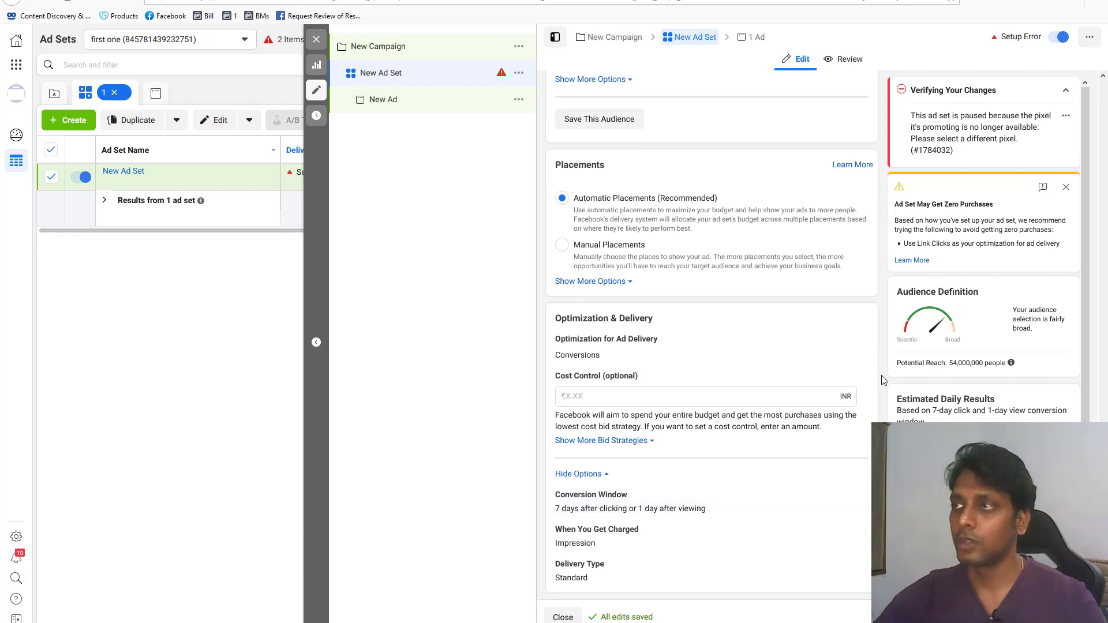
Open the campaign's ad and review its identity, format, media, text and destination settings
click(754, 42)
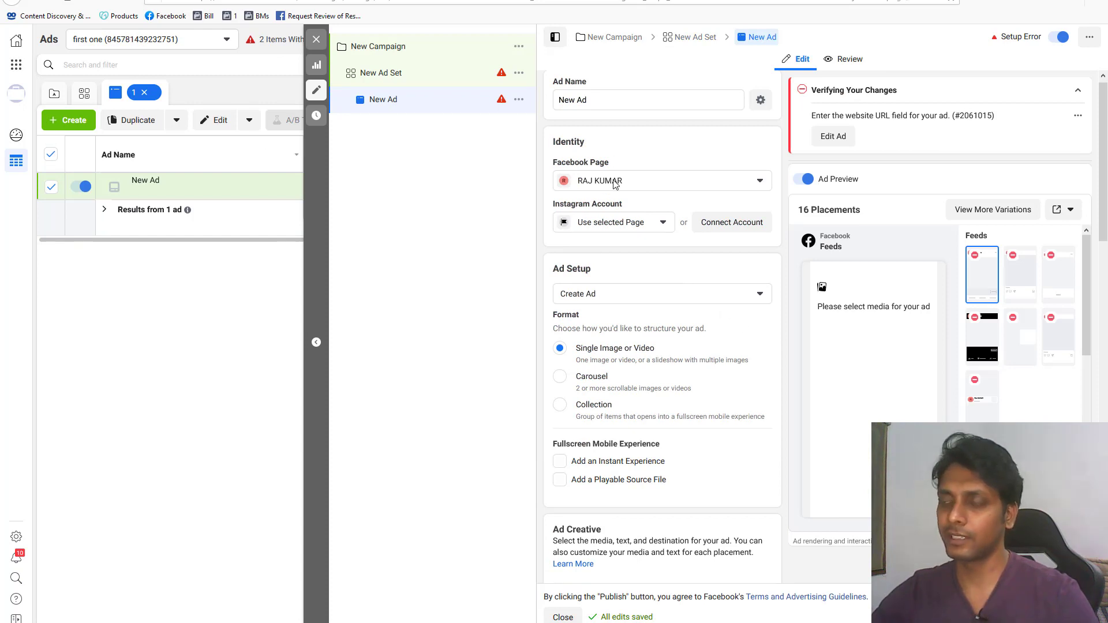
mouse_move(626, 202)
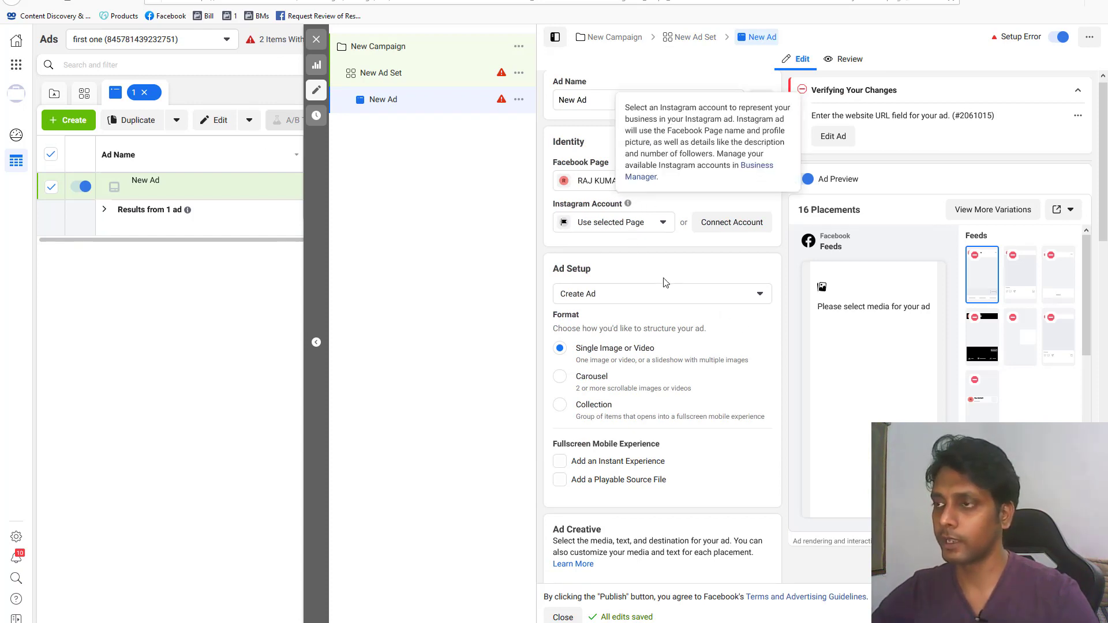
scroll(690, 297, down, 3)
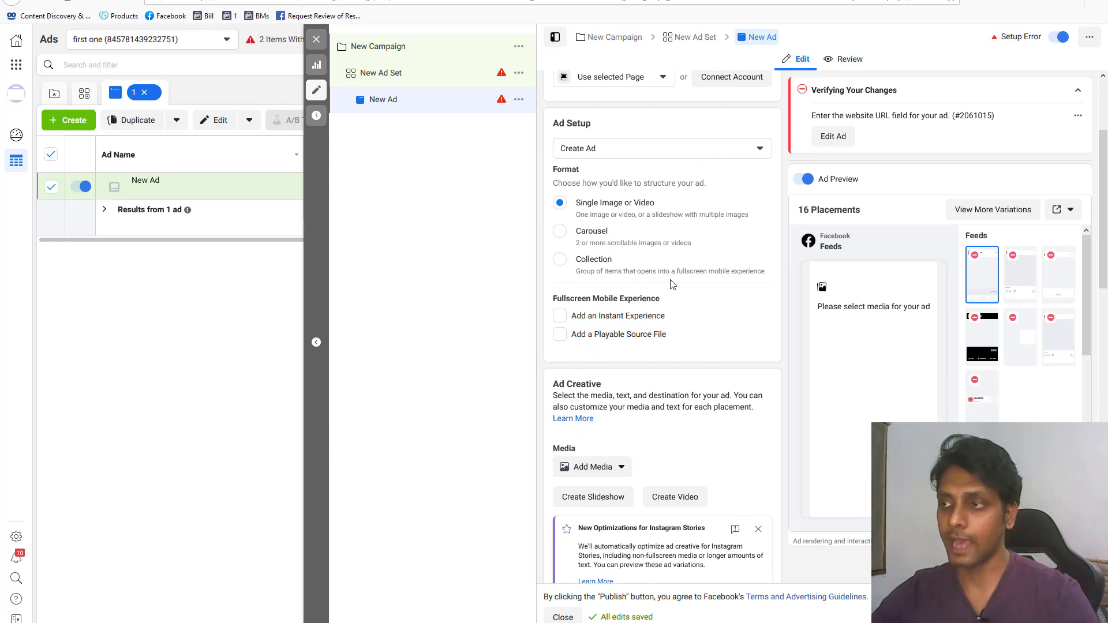
scroll(700, 314, down, 6)
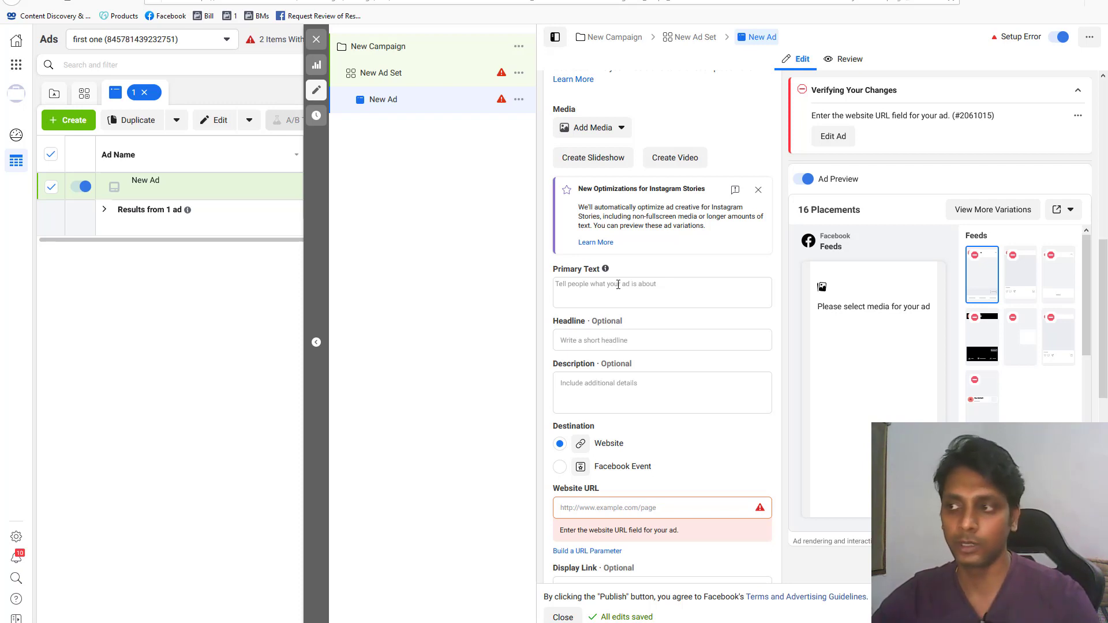
scroll(670, 346, down, 2)
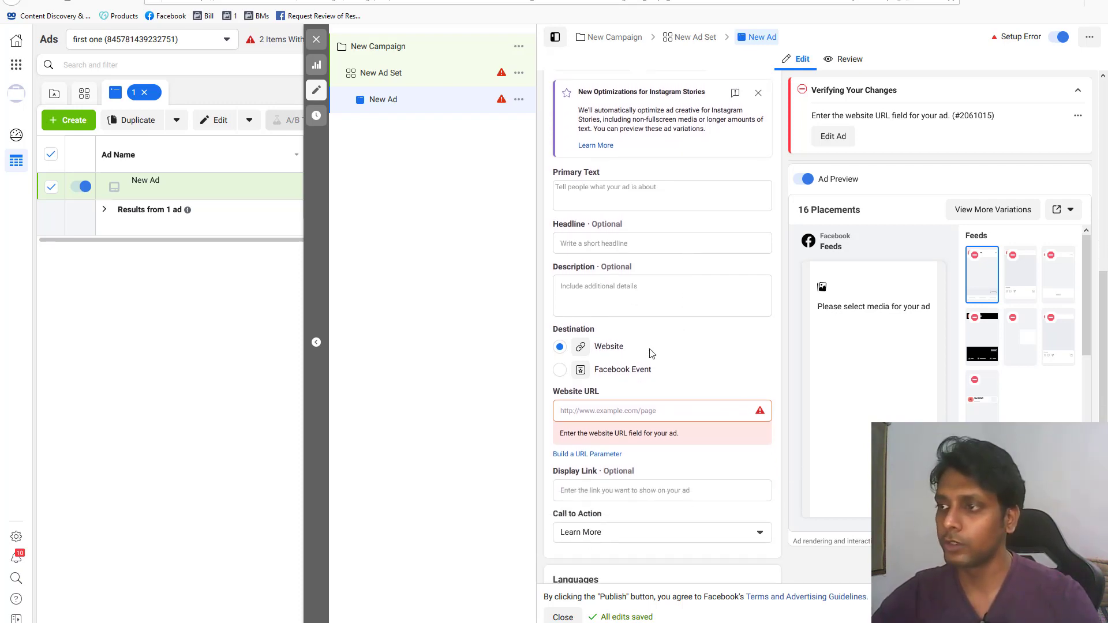
Examine where the ad's website URL is pasted and review its display link, call to action, languages and tracking settings
right_click(602, 408)
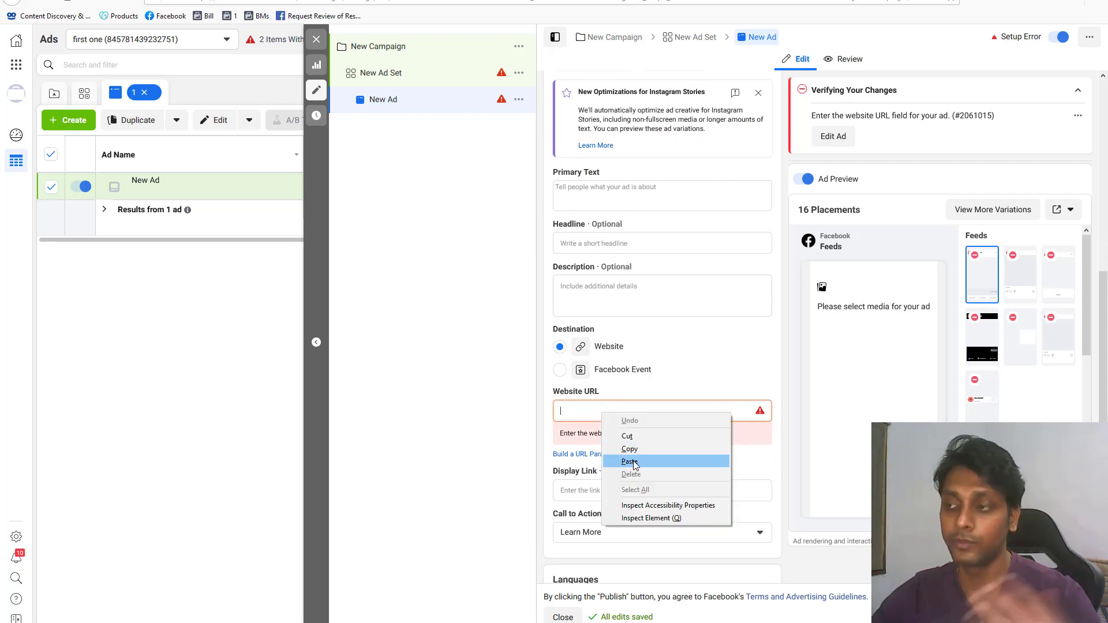
click(772, 362)
scroll(774, 381, down, 2)
scroll(768, 386, down, 1)
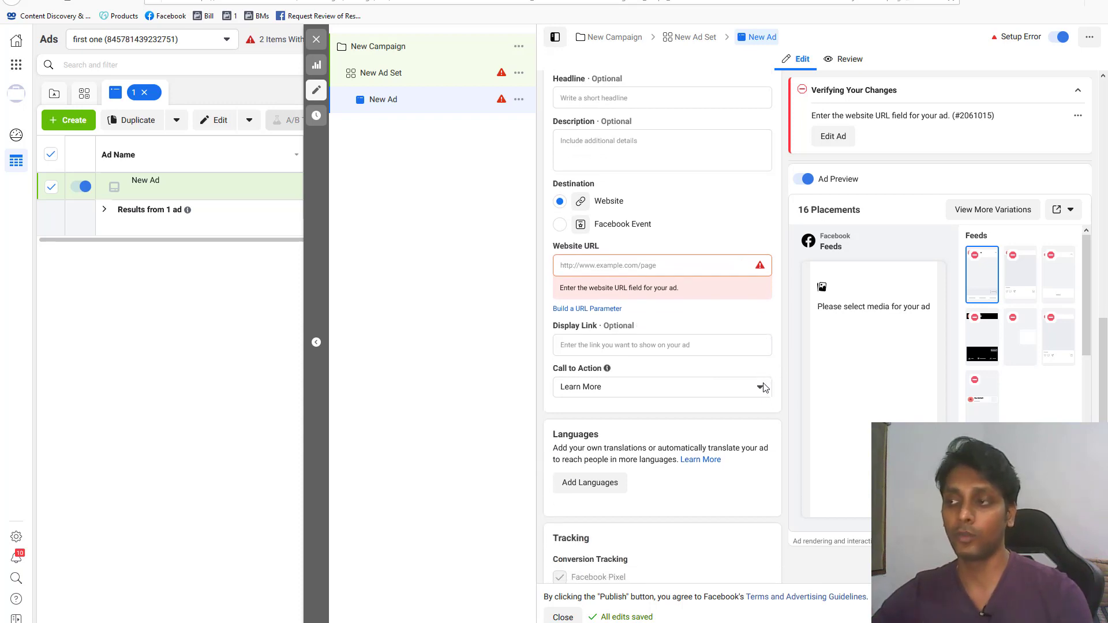
scroll(762, 388, down, 1)
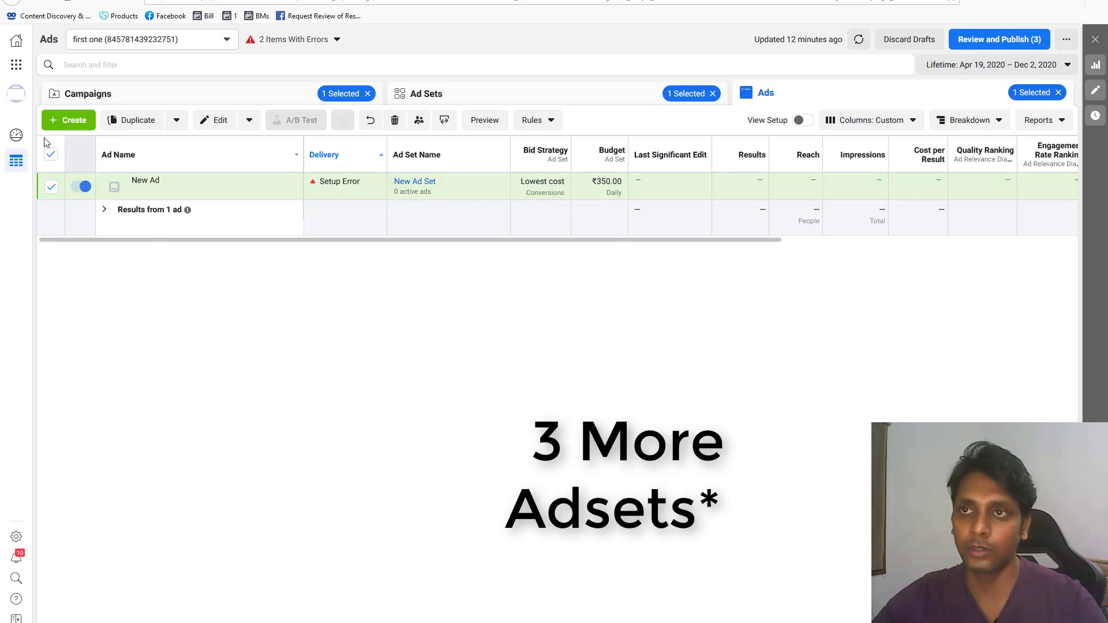
Start creating another item in the existing New Campaign and enter LLA1% as the ad set name
click(77, 121)
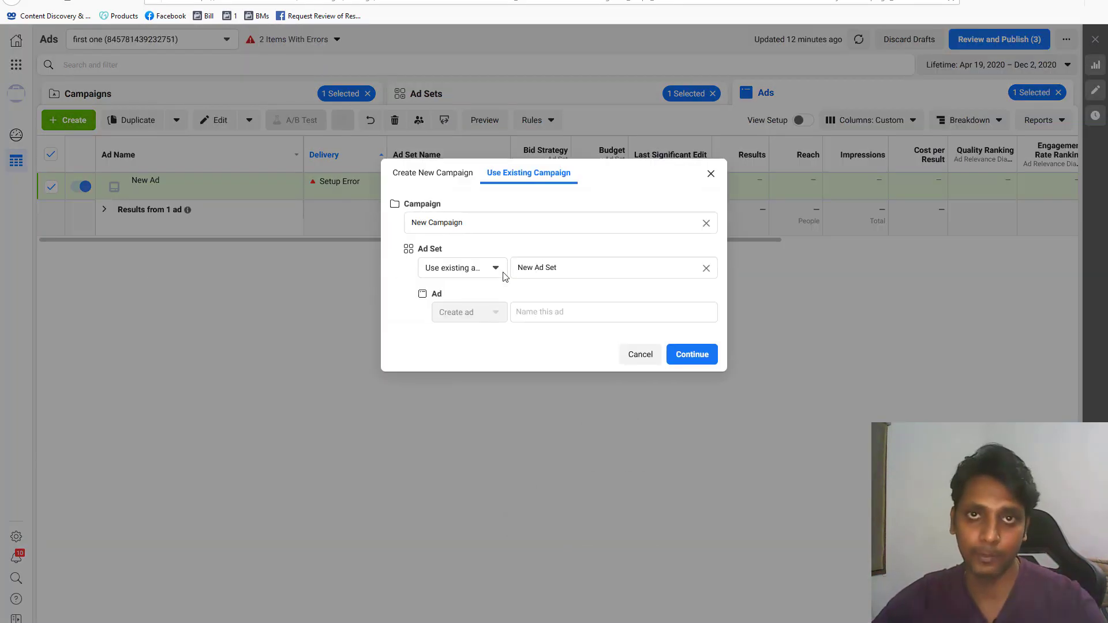
click(606, 277)
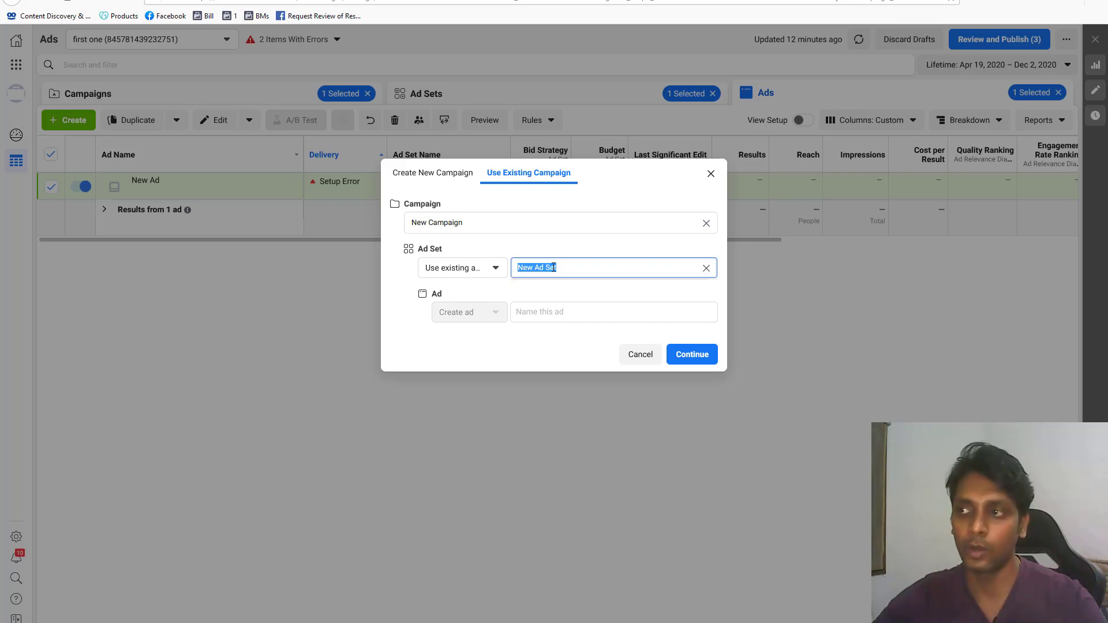
text(LL)
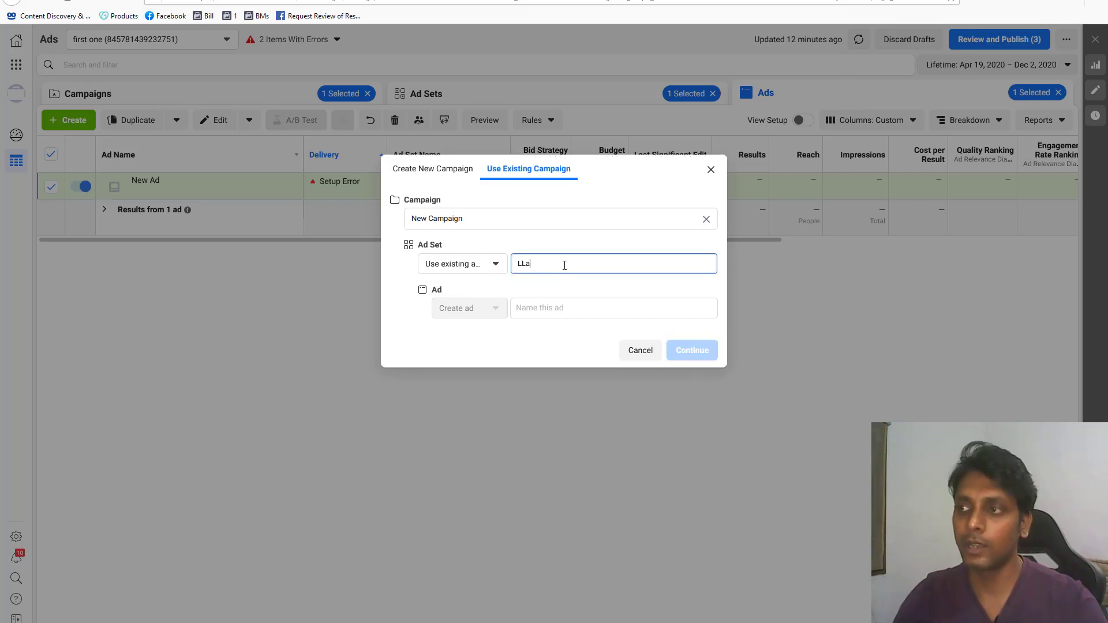
text(A1)
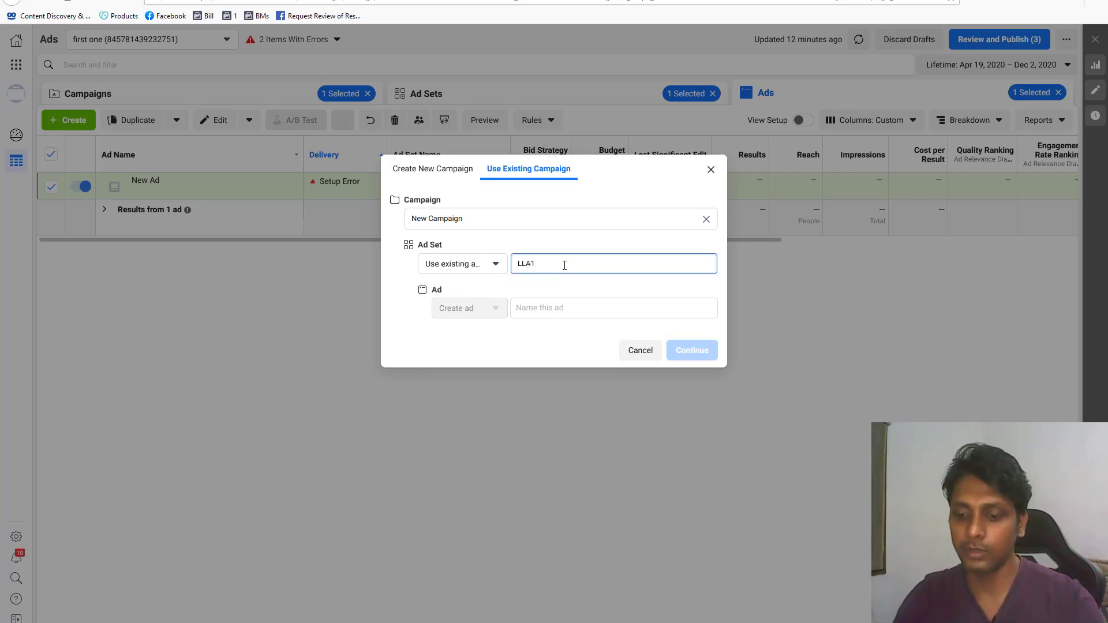
text(%)
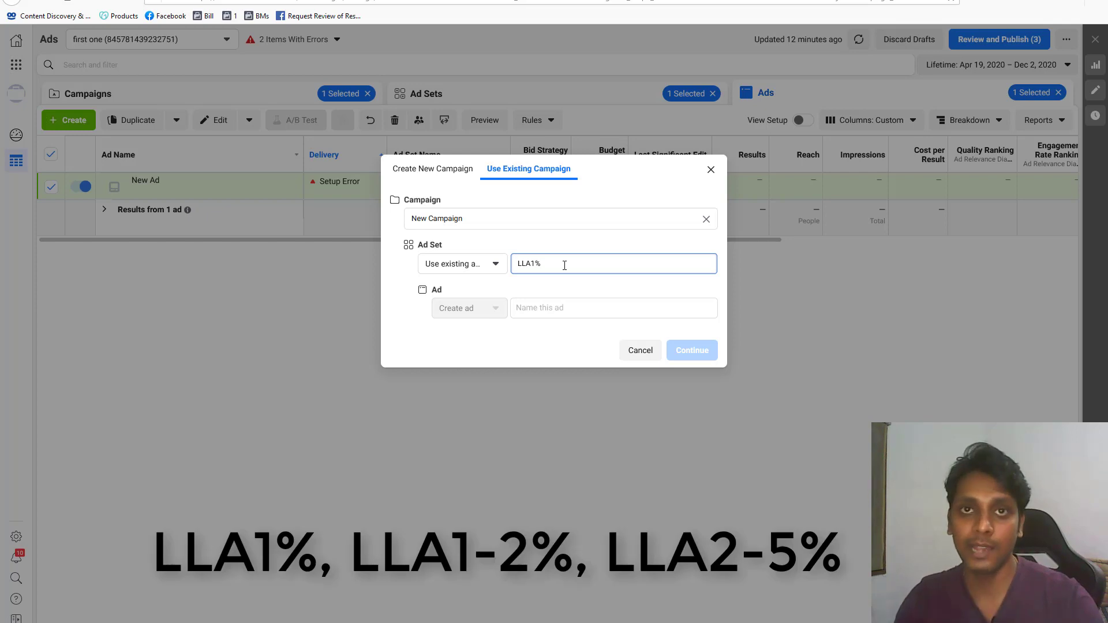